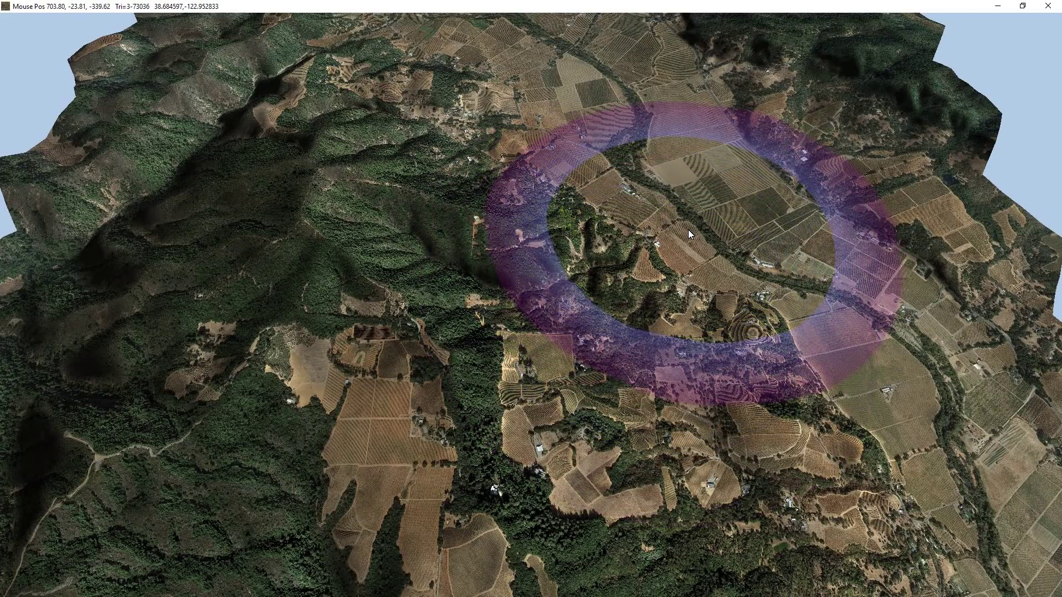
Set the paint brush radius to 351 for the vineyard blocks beside the river
{"action": "scroll", "coordinate": [675, 217], "scroll_direction": "up", "scroll_amount": 2}
{"action": "scroll", "coordinate": [675, 217], "scroll_direction": "up", "scroll_amount": 2}
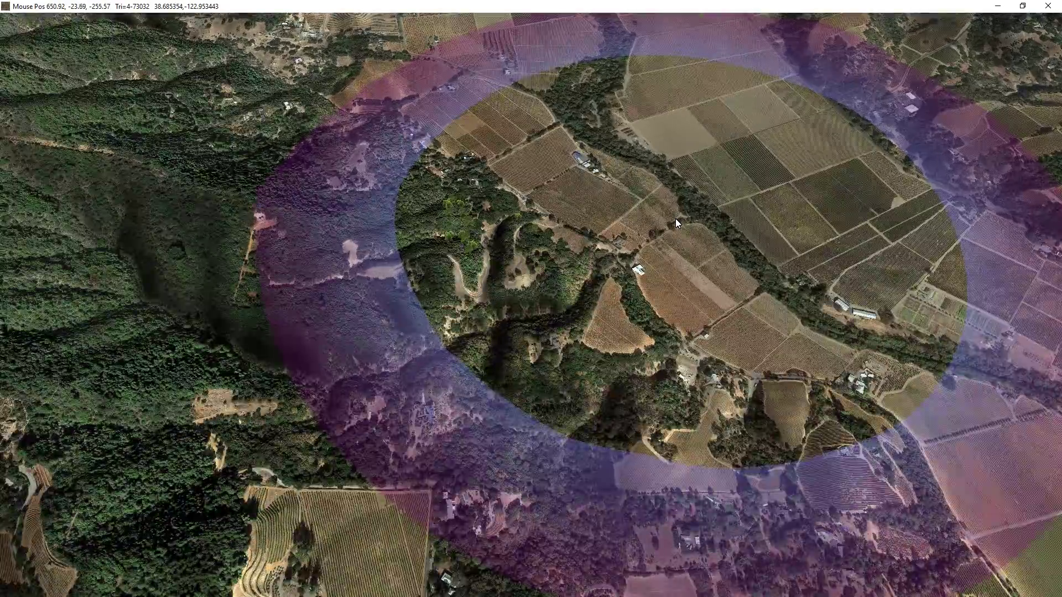
{"action": "scroll", "coordinate": [675, 220], "scroll_direction": "up", "scroll_amount": 3}
{"action": "left_click_drag", "start_coordinate": [675, 220], "coordinate": [665, 443]}
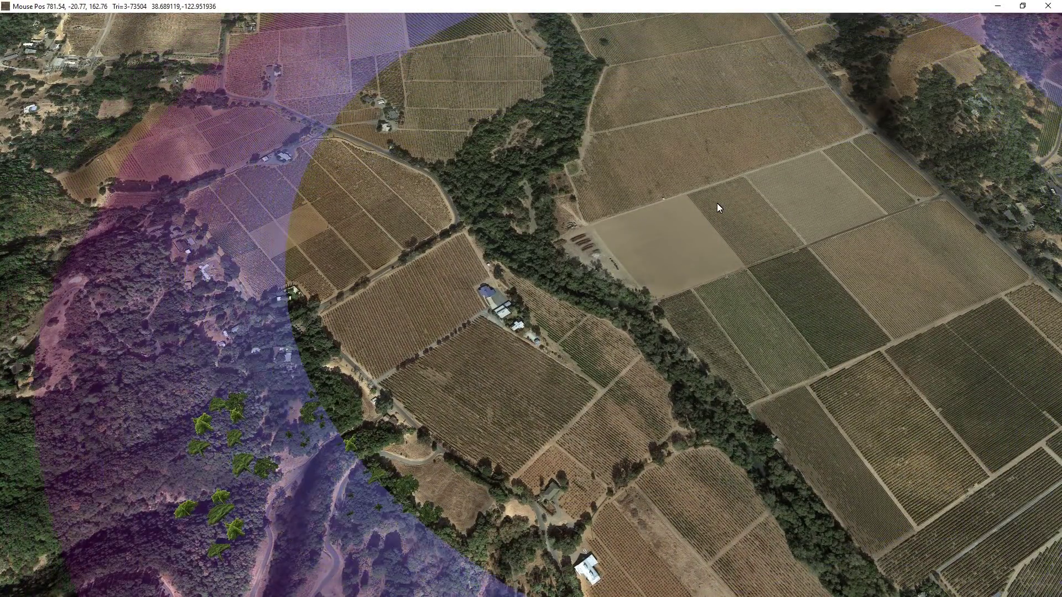
{"action": "scroll", "coordinate": [707, 170], "scroll_direction": "down", "scroll_amount": 6, "text": "shift"}
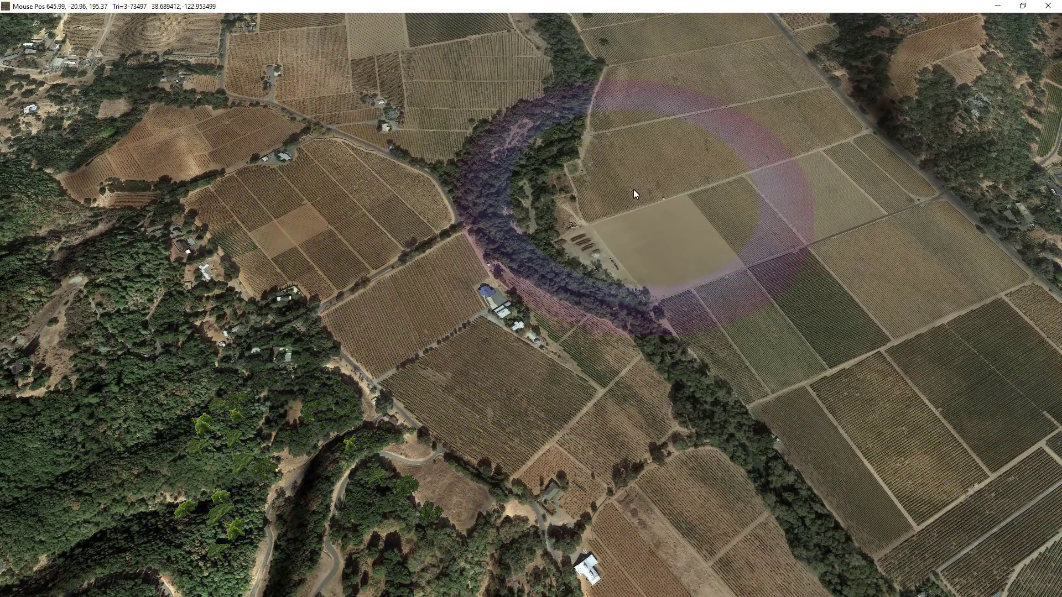
{"action": "scroll", "coordinate": [669, 164], "scroll_direction": "up", "scroll_amount": 5, "text": "shift"}
{"action": "scroll", "coordinate": [652, 154], "scroll_direction": "down", "scroll_amount": 4, "text": "shift"}
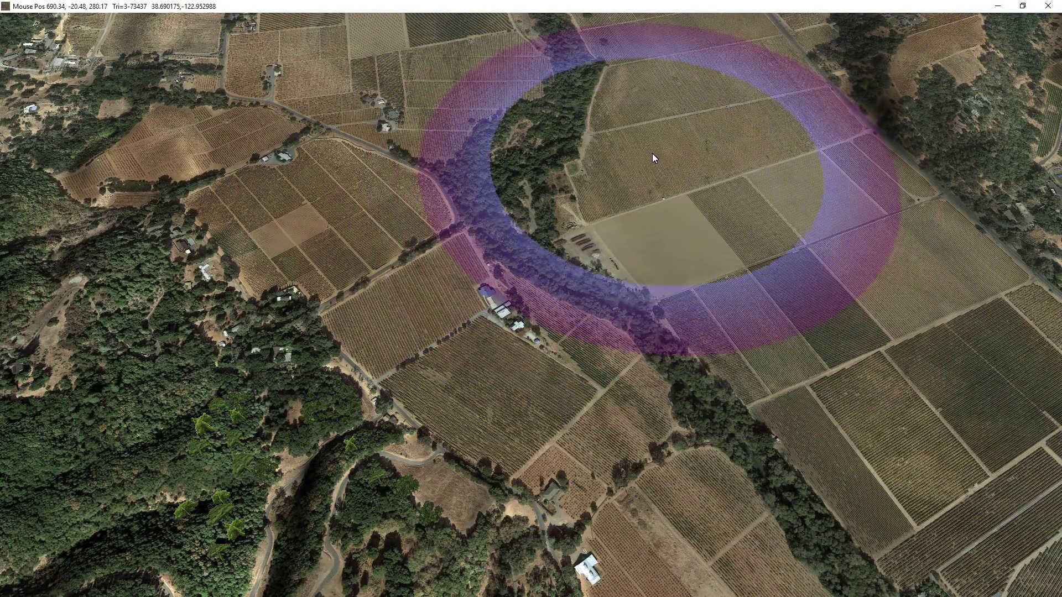
Paint the first grass texture over the vineyard blocks on both sides of the tree-lined river
{"action": "mouse_move", "coordinate": [467, 32]}
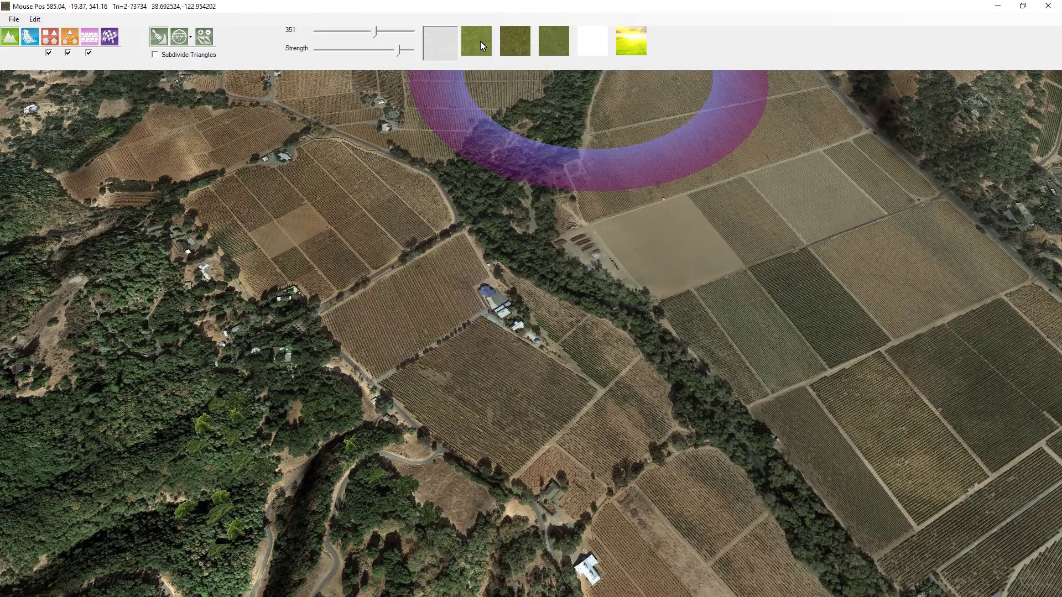
{"action": "left_click", "coordinate": [475, 42]}
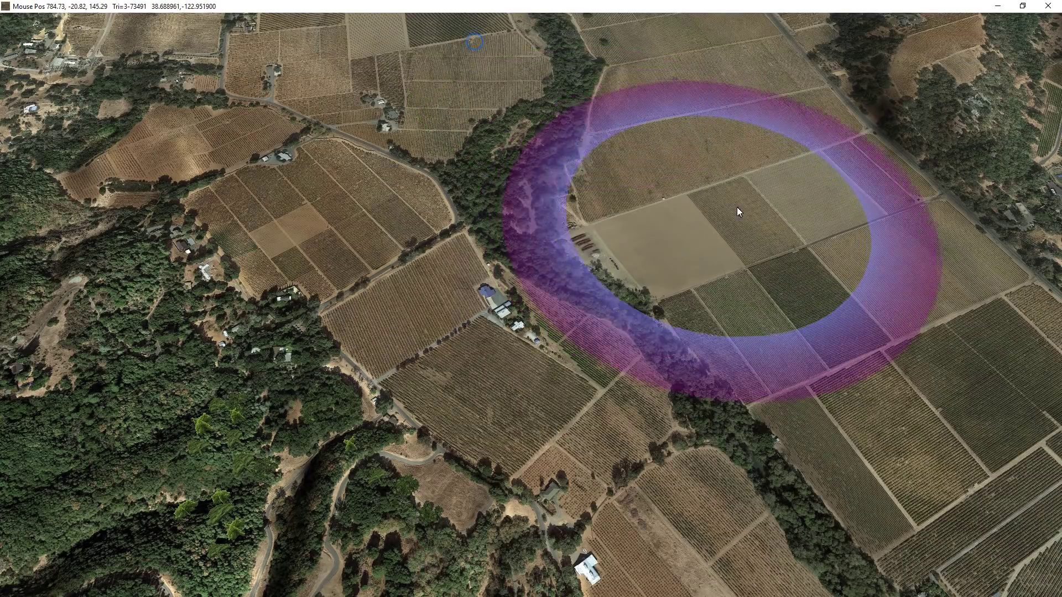
{"action": "mouse_move", "coordinate": [604, 189]}
{"action": "left_mouse_down"}
{"action": "mouse_move", "coordinate": [349, 173]}
{"action": "mouse_move", "coordinate": [692, 183]}
{"action": "mouse_move", "coordinate": [643, 205]}
{"action": "left_mouse_up"}
{"action": "scroll", "coordinate": [642, 201], "scroll_direction": "down", "scroll_amount": 3}
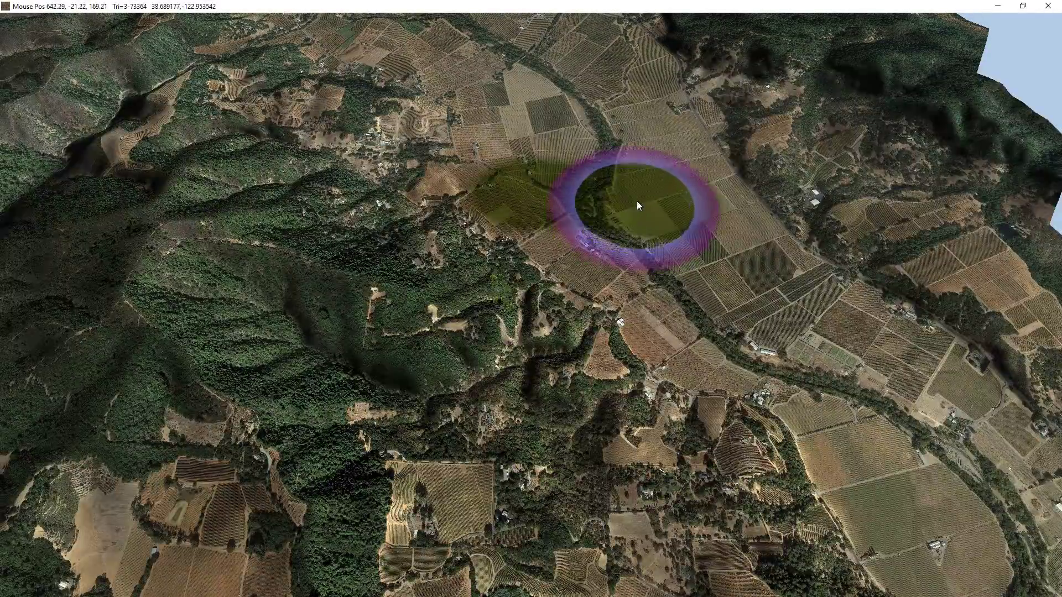
{"action": "mouse_move", "coordinate": [666, 153]}
{"action": "left_mouse_down"}
{"action": "mouse_move", "coordinate": [461, 132]}
{"action": "mouse_move", "coordinate": [523, 134]}
{"action": "left_mouse_up"}
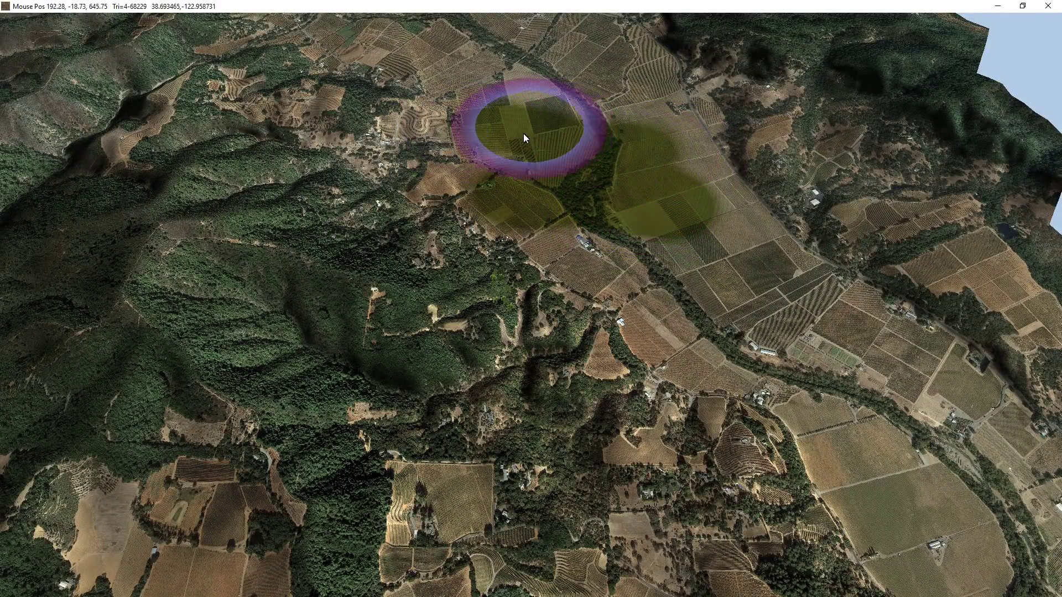
Paint the white texture in several patches across the fields at the far end of the valley
{"action": "scroll", "coordinate": [524, 134], "scroll_direction": "up", "scroll_amount": 4}
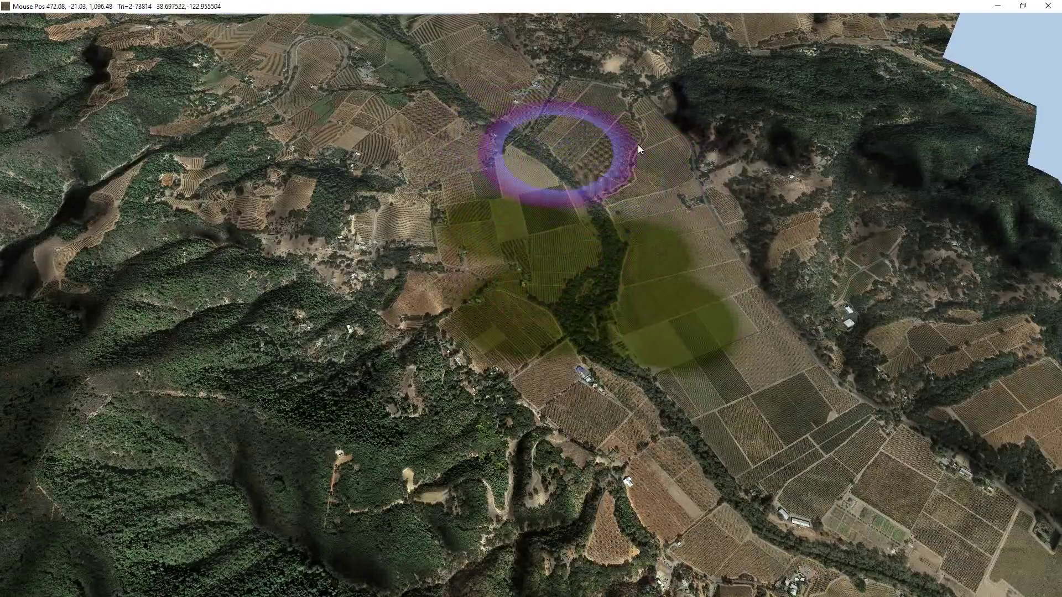
{"action": "mouse_move", "coordinate": [525, 37]}
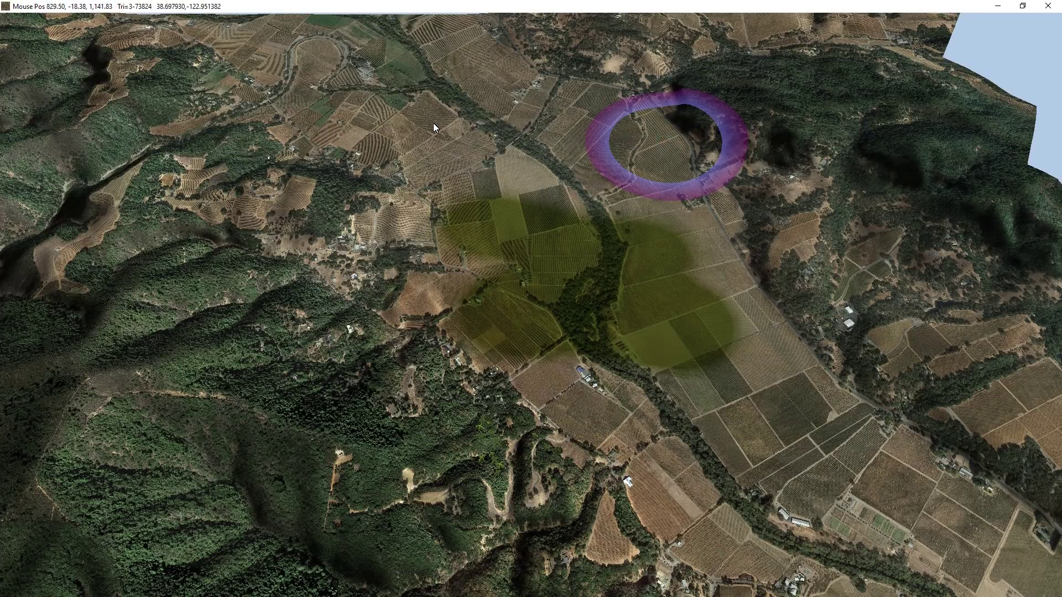
{"action": "left_click", "coordinate": [648, 143]}
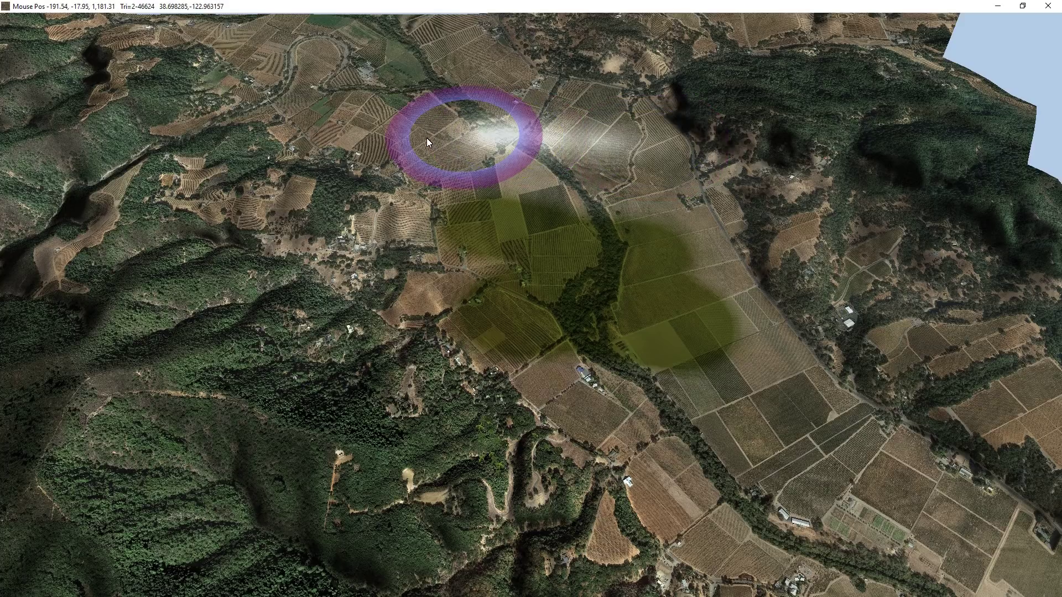
{"action": "left_click_drag", "start_coordinate": [403, 143], "coordinate": [525, 135]}
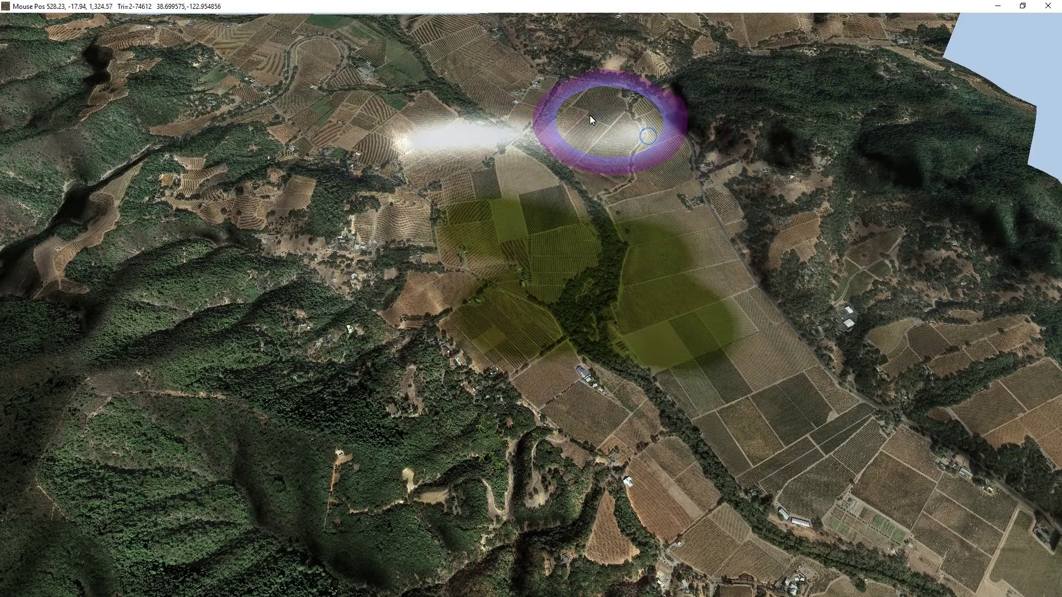
{"action": "left_click_drag", "start_coordinate": [440, 77], "coordinate": [422, 73]}
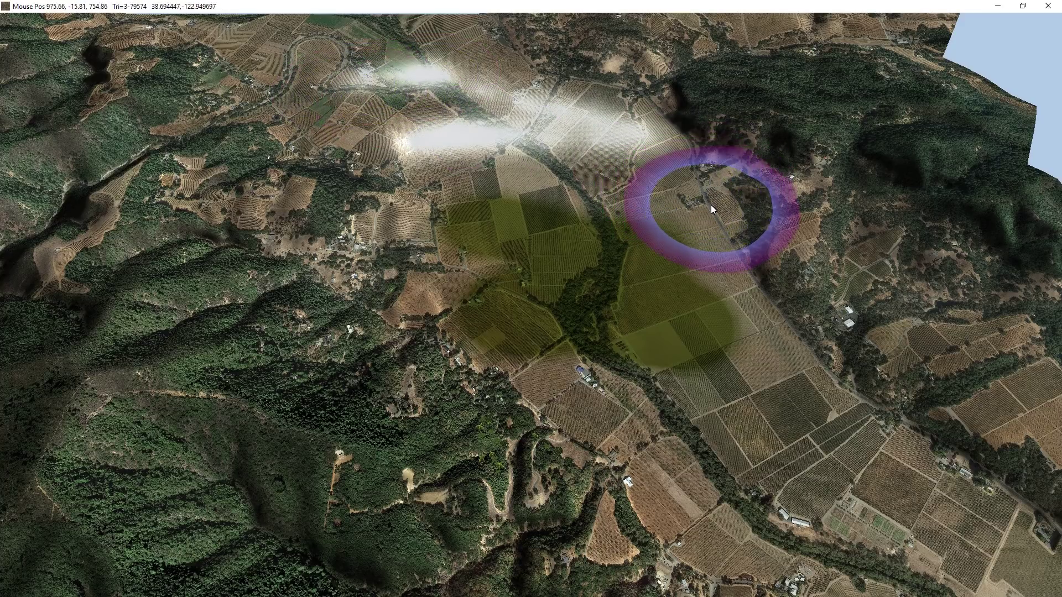
Check the memory use of RaceTrackBuilder.exe in Task Manager, then return to the terrain
{"action": "key", "text": "ctrl+shift+Escape"}
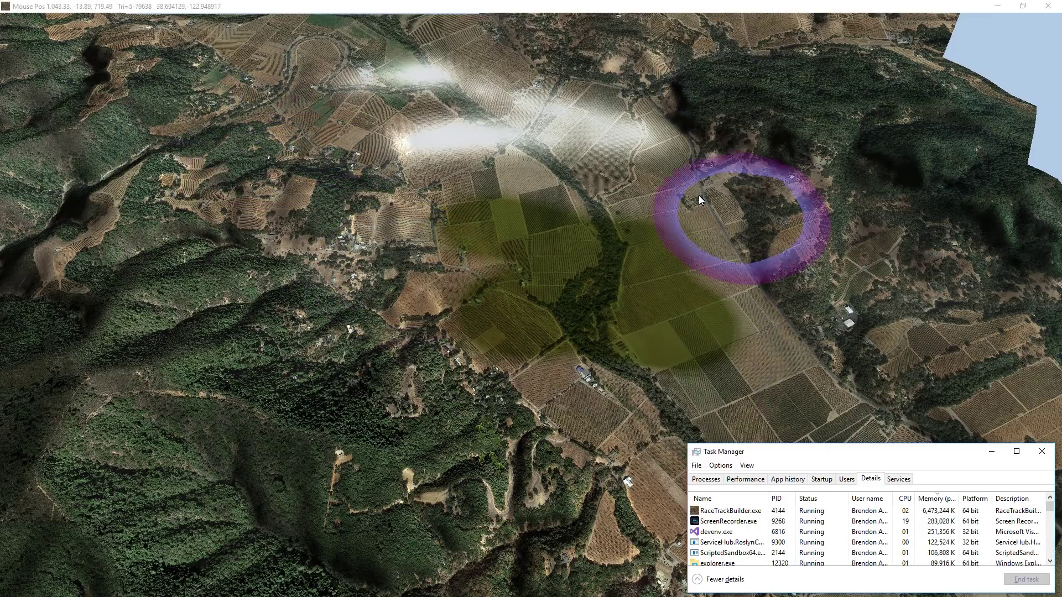
{"action": "left_click", "coordinate": [453, 84]}
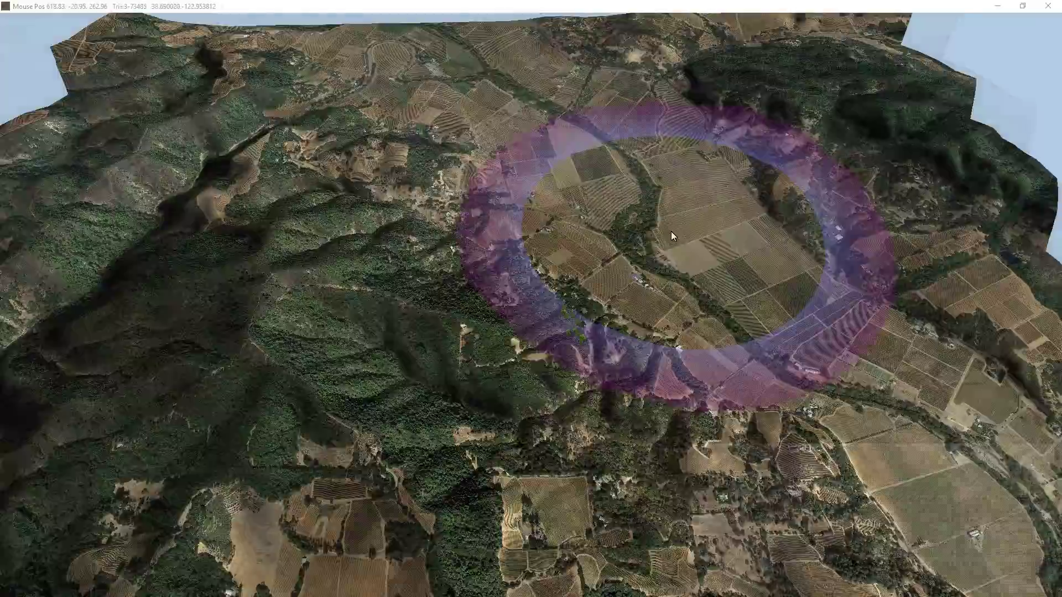
Go through the ground texture swatches one by one, ending on the bright sunlit specular swatch
{"action": "scroll", "coordinate": [671, 231], "scroll_direction": "up", "scroll_amount": 5}
{"action": "scroll", "coordinate": [658, 228], "scroll_direction": "up", "scroll_amount": 3}
{"action": "mouse_move", "coordinate": [508, 12]}
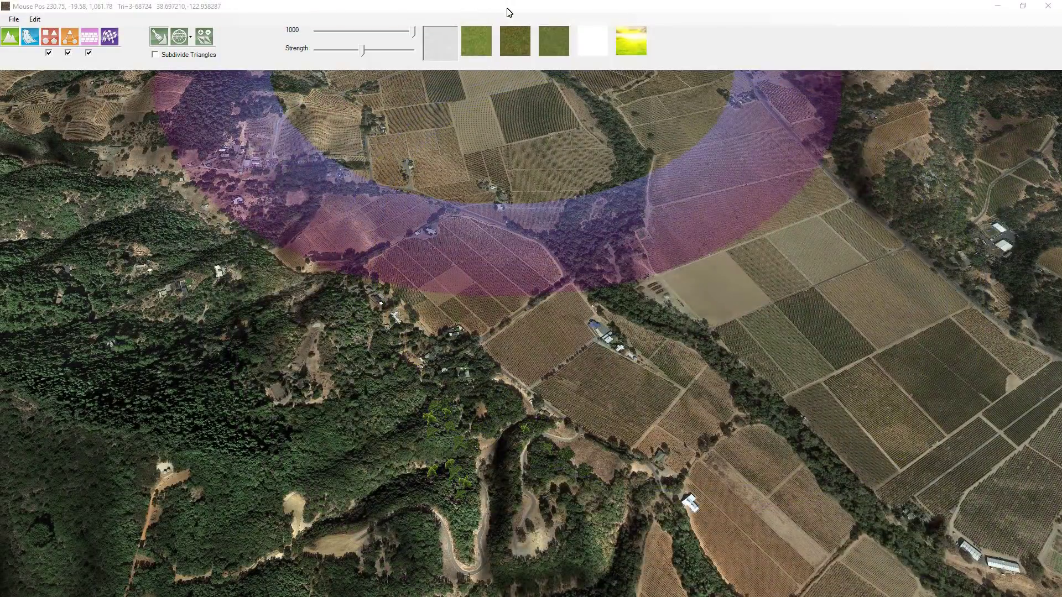
{"action": "left_click", "coordinate": [483, 41]}
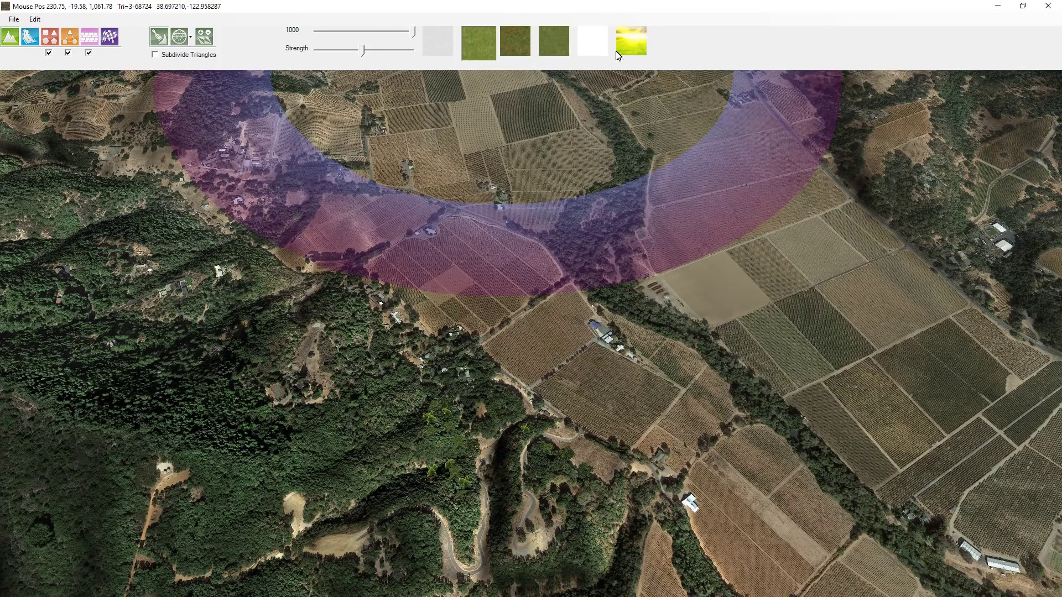
{"action": "left_click", "coordinate": [550, 46]}
{"action": "left_click", "coordinate": [510, 42]}
{"action": "left_click", "coordinate": [476, 42]}
{"action": "left_click", "coordinate": [630, 41]}
Reduce the brush radius to 198 and paint grass texture across the far vineyards and the roadside
{"action": "scroll", "coordinate": [691, 179], "scroll_direction": "up", "scroll_amount": 3}
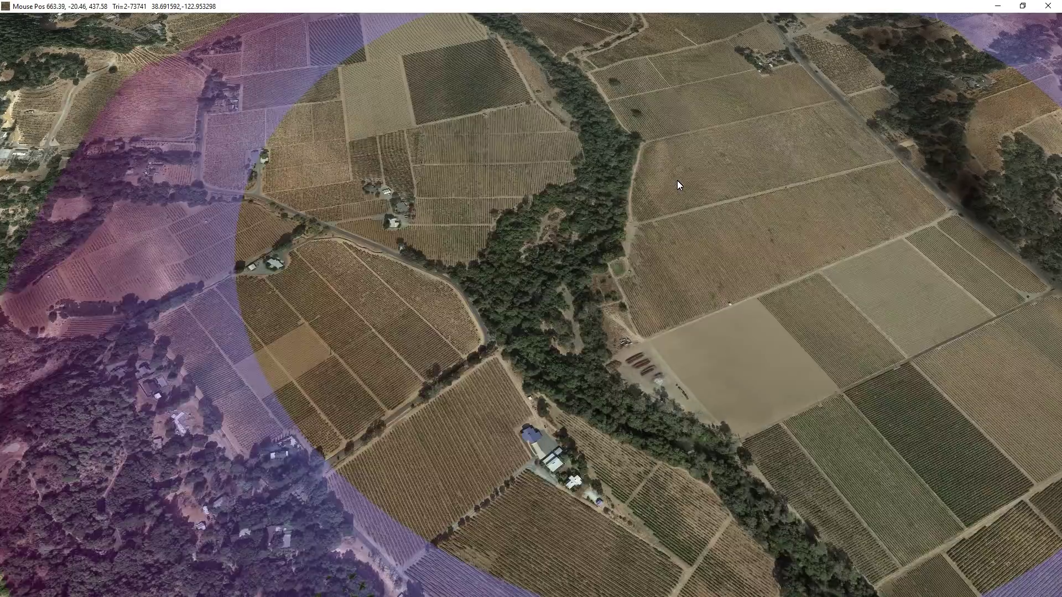
{"action": "scroll", "coordinate": [677, 180], "scroll_direction": "down", "scroll_amount": 3}
{"action": "scroll", "coordinate": [706, 184], "scroll_direction": "down", "scroll_amount": 6, "text": "shift"}
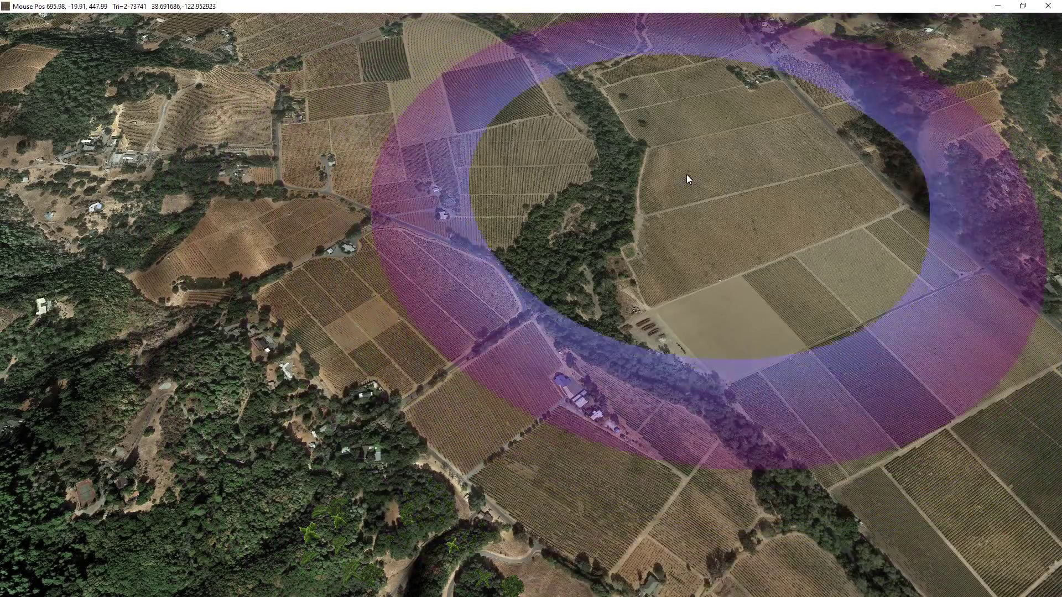
{"action": "mouse_move", "coordinate": [638, 159]}
{"action": "middle_mouse_down"}
{"action": "mouse_move", "coordinate": [644, 142]}
{"action": "mouse_move", "coordinate": [629, 118]}
{"action": "mouse_move", "coordinate": [638, 137]}
{"action": "mouse_move", "coordinate": [613, 244]}
{"action": "middle_mouse_up"}
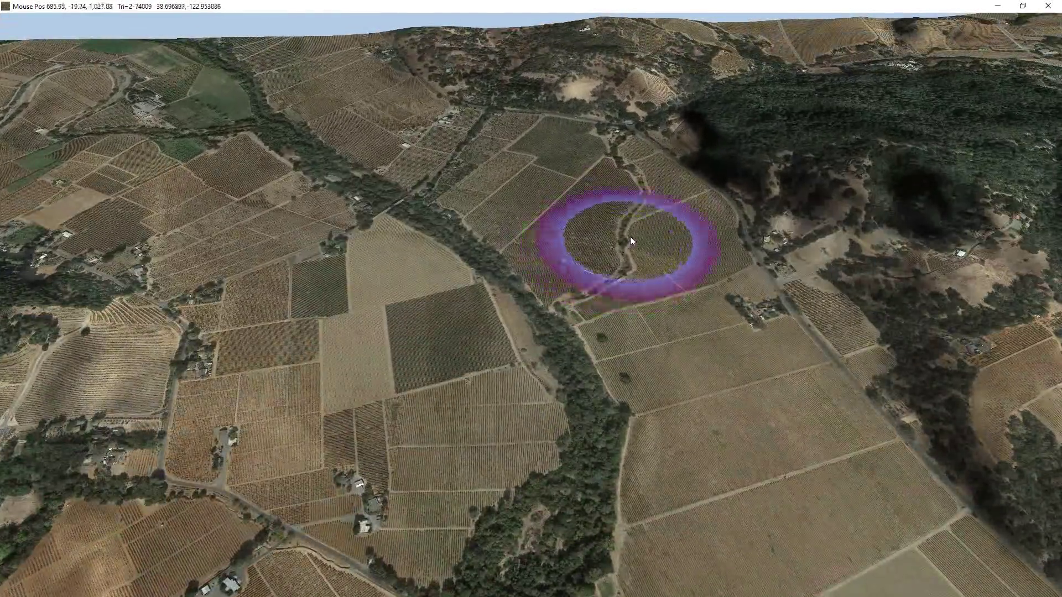
{"action": "scroll", "coordinate": [632, 238], "scroll_direction": "up", "scroll_amount": 3}
{"action": "mouse_move", "coordinate": [629, 251]}
{"action": "left_mouse_down"}
{"action": "mouse_move", "coordinate": [608, 198]}
{"action": "mouse_move", "coordinate": [282, 134]}
{"action": "mouse_move", "coordinate": [156, 143]}
{"action": "left_mouse_up"}
{"action": "mouse_move", "coordinate": [562, 193]}
{"action": "middle_mouse_down"}
{"action": "mouse_move", "coordinate": [595, 177]}
{"action": "mouse_move", "coordinate": [549, 196]}
{"action": "mouse_move", "coordinate": [590, 134]}
{"action": "middle_mouse_up"}
{"action": "mouse_move", "coordinate": [589, 134]}
{"action": "left_mouse_down"}
{"action": "mouse_move", "coordinate": [743, 169]}
{"action": "mouse_move", "coordinate": [715, 162]}
{"action": "mouse_move", "coordinate": [877, 227]}
{"action": "left_mouse_up"}
{"action": "middle_click_drag", "start_coordinate": [877, 228], "coordinate": [788, 278]}
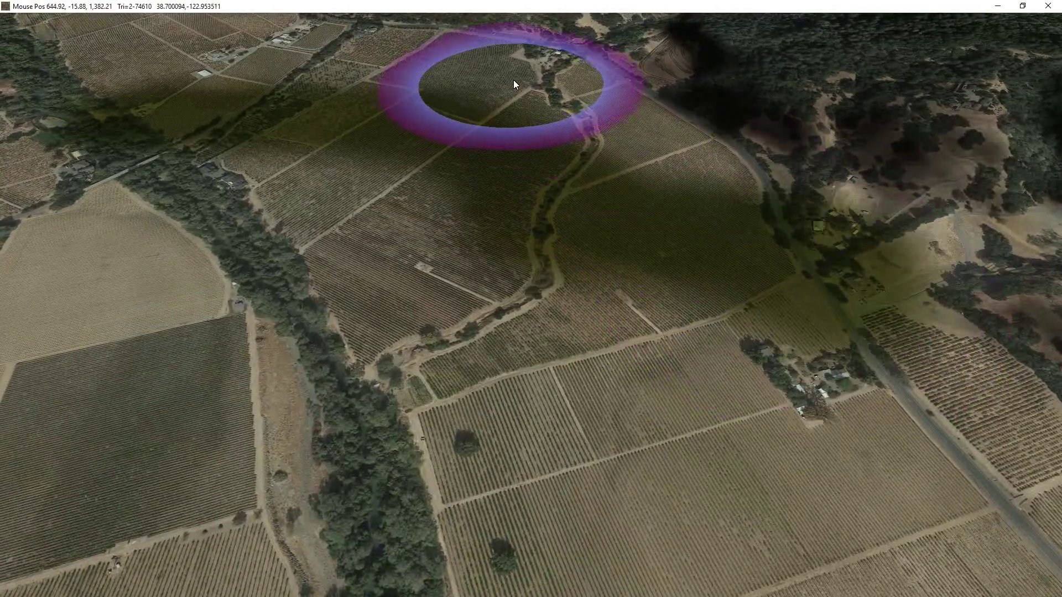
Erase the painted grass texture from the far vineyards with the blank grey swatch
{"action": "left_click", "coordinate": [442, 43]}
{"action": "mouse_move", "coordinate": [545, 139]}
{"action": "left_mouse_down"}
{"action": "mouse_move", "coordinate": [611, 199]}
{"action": "mouse_move", "coordinate": [173, 135]}
{"action": "mouse_move", "coordinate": [555, 207]}
{"action": "mouse_move", "coordinate": [386, 75]}
{"action": "mouse_move", "coordinate": [563, 248]}
{"action": "mouse_move", "coordinate": [529, 169]}
{"action": "left_mouse_up"}
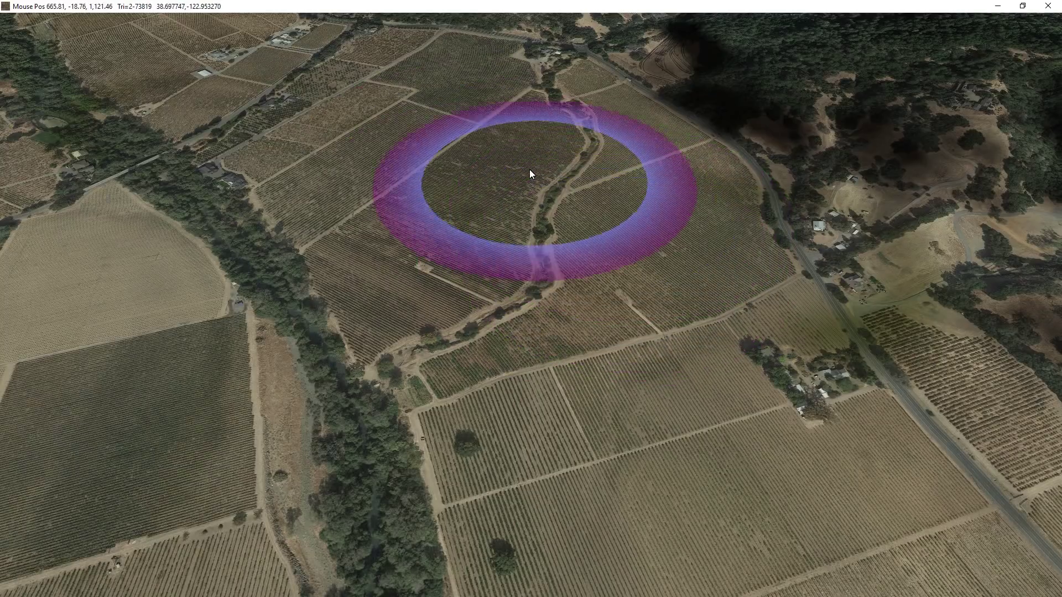
{"action": "scroll", "coordinate": [520, 169], "scroll_direction": "down", "scroll_amount": 3}
Paint two long white texture strips running over the forested hill and down to the fields
{"action": "mouse_move", "coordinate": [499, 34]}
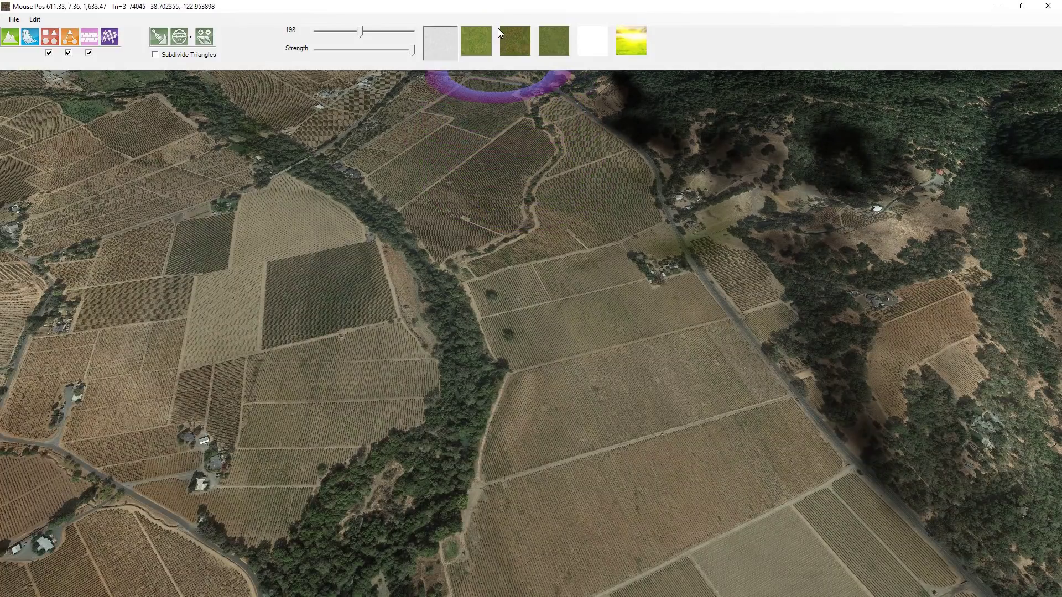
{"action": "middle_click_drag", "start_coordinate": [527, 171], "coordinate": [612, 337]}
{"action": "mouse_move", "coordinate": [584, 134]}
{"action": "middle_mouse_down"}
{"action": "mouse_move", "coordinate": [457, 155]}
{"action": "mouse_move", "coordinate": [398, 181]}
{"action": "middle_mouse_up"}
{"action": "mouse_move", "coordinate": [707, 146]}
{"action": "left_mouse_down"}
{"action": "mouse_move", "coordinate": [512, 195]}
{"action": "mouse_move", "coordinate": [357, 262]}
{"action": "mouse_move", "coordinate": [354, 281]}
{"action": "left_mouse_up"}
{"action": "mouse_move", "coordinate": [854, 214]}
{"action": "left_mouse_down"}
{"action": "mouse_move", "coordinate": [696, 337]}
{"action": "mouse_move", "coordinate": [520, 366]}
{"action": "left_mouse_up"}
{"action": "mouse_move", "coordinate": [520, 366]}
{"action": "middle_mouse_down"}
{"action": "mouse_move", "coordinate": [632, 214]}
{"action": "mouse_move", "coordinate": [692, 172]}
{"action": "mouse_move", "coordinate": [706, 194]}
{"action": "mouse_move", "coordinate": [785, 210]}
{"action": "middle_mouse_up"}
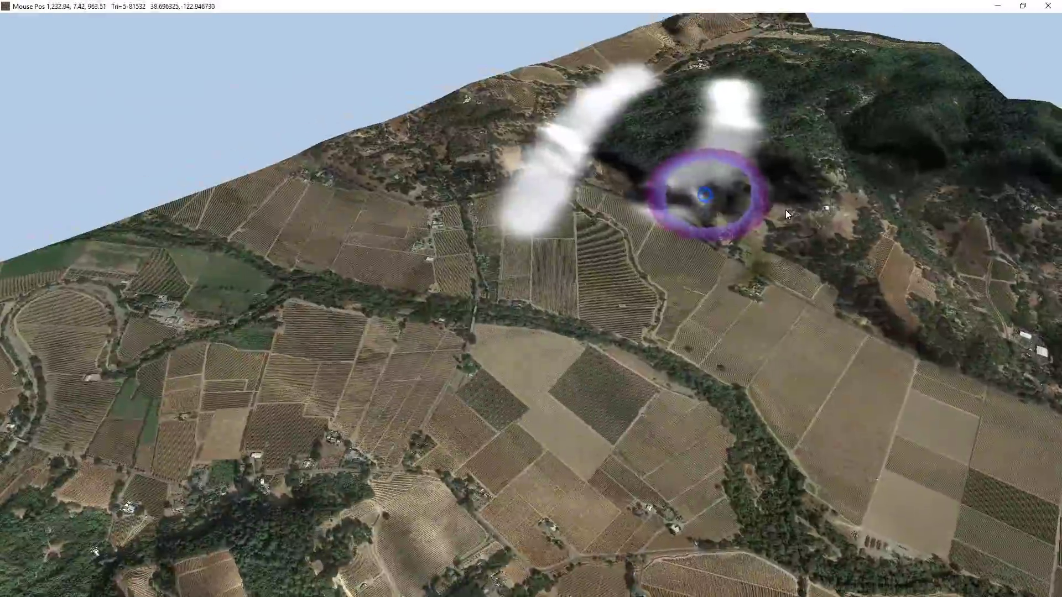
{"action": "middle_click_drag", "start_coordinate": [761, 164], "coordinate": [686, 193]}
Use the specular brush to raise specular along one white strip and reduce it along the other
{"action": "mouse_move", "coordinate": [588, 49]}
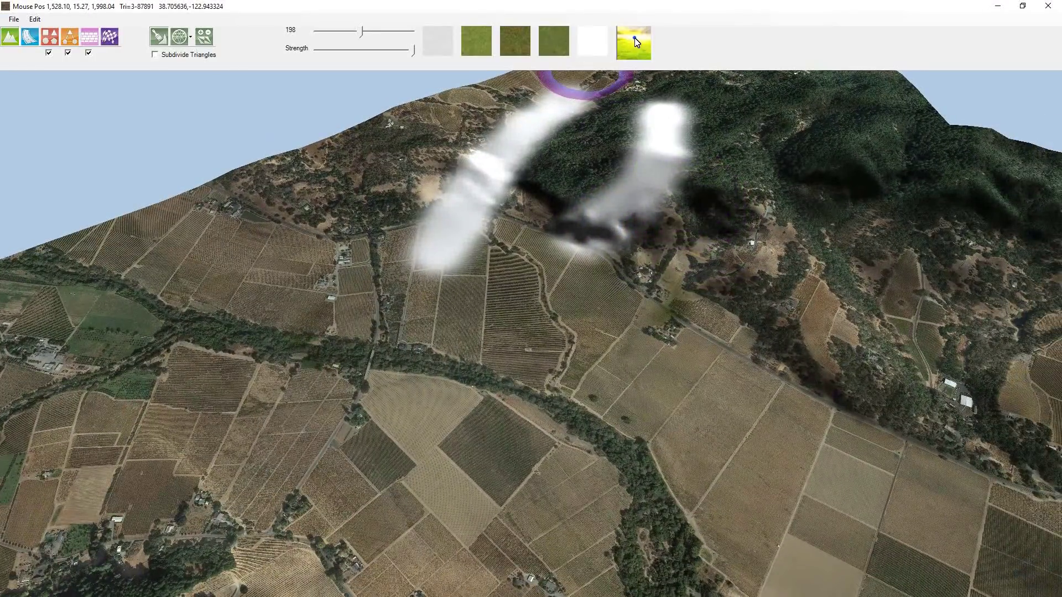
{"action": "mouse_move", "coordinate": [555, 119]}
{"action": "left_mouse_down"}
{"action": "mouse_move", "coordinate": [474, 167]}
{"action": "mouse_move", "coordinate": [439, 257]}
{"action": "left_mouse_up"}
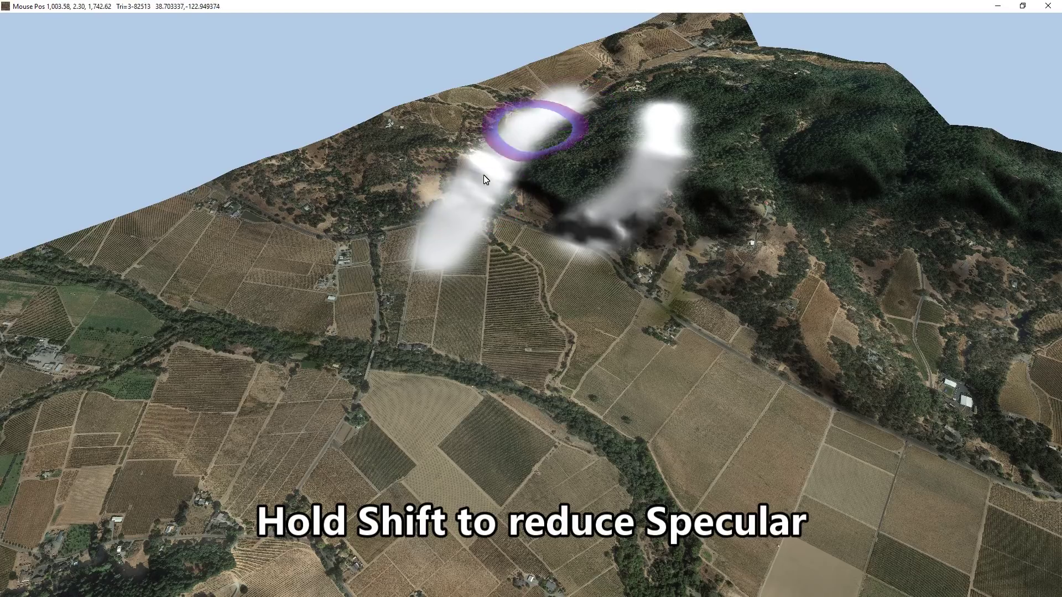
{"action": "left_click_drag", "start_coordinate": [656, 134], "coordinate": [597, 250], "text": "shift"}
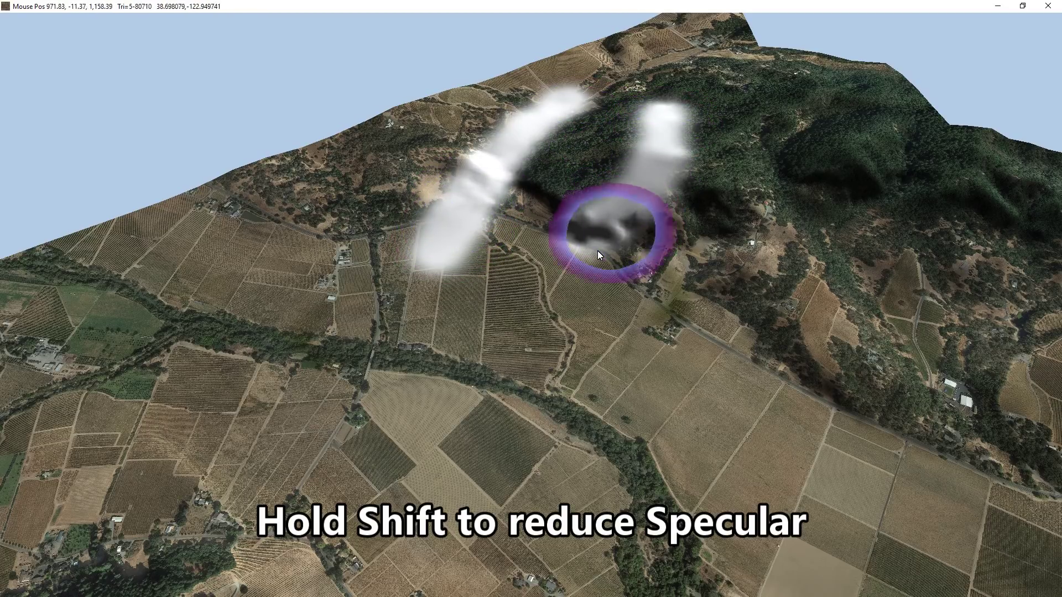
Set the Background material's Assetto Corsa specular to 1 in the materials editor and accept it
{"action": "mouse_move", "coordinate": [78, 48]}
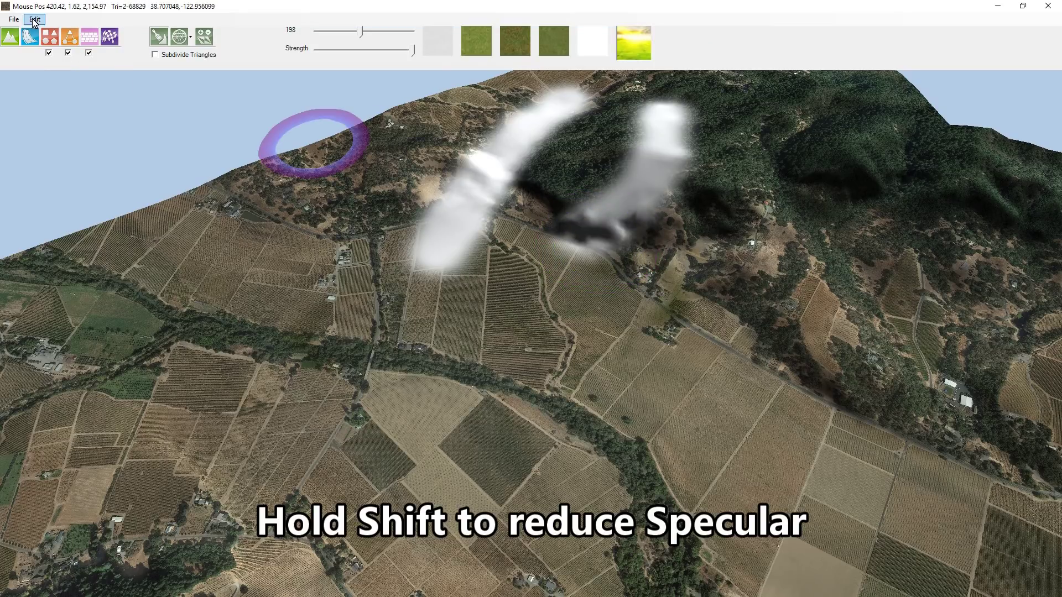
{"action": "left_click", "coordinate": [64, 61]}
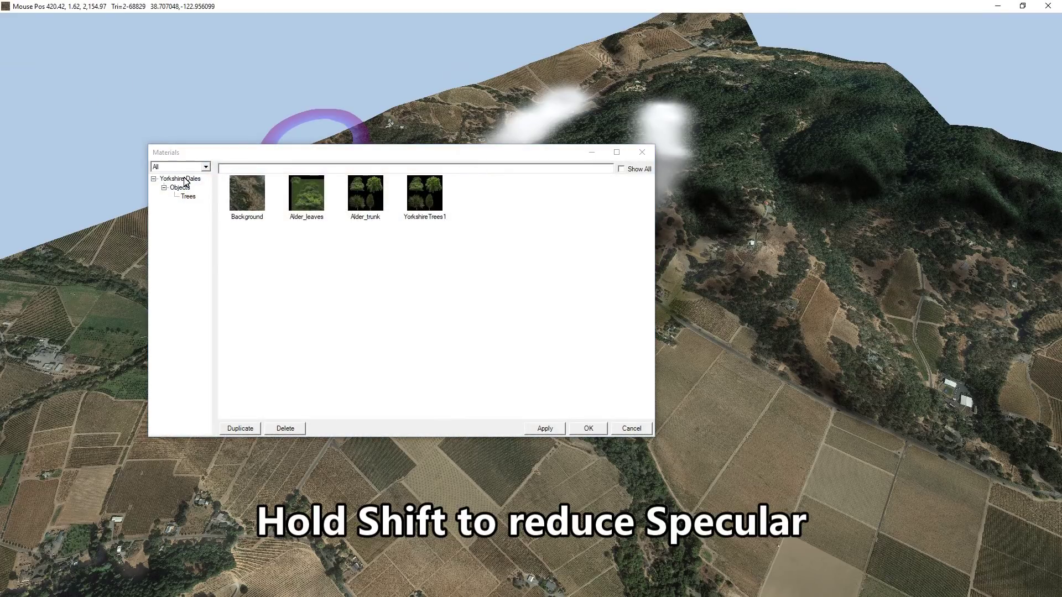
{"action": "left_click", "coordinate": [247, 194]}
{"action": "left_click", "coordinate": [306, 300]}
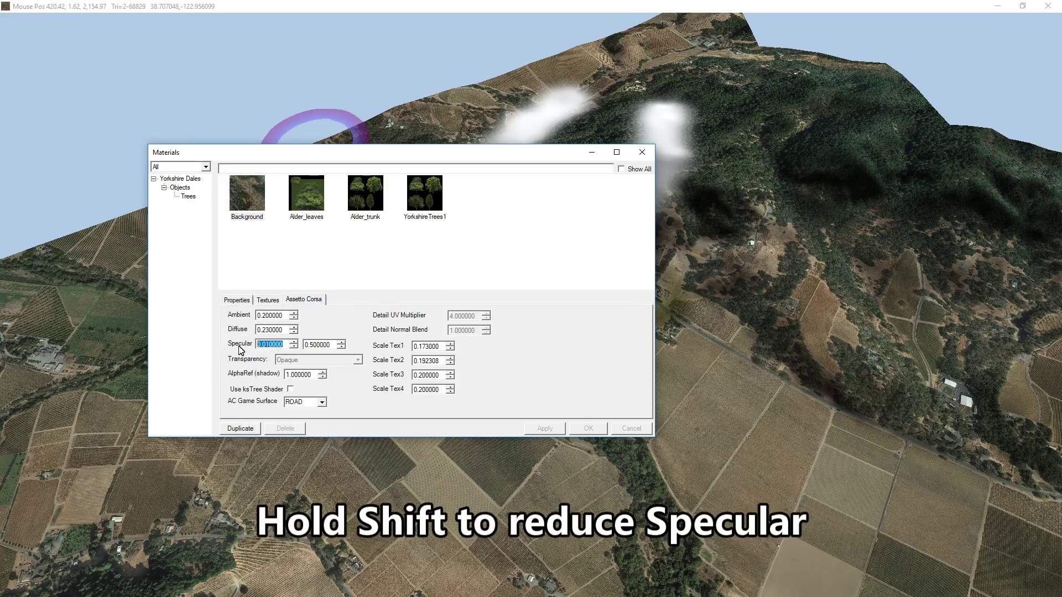
{"action": "type", "text": "1"}
{"action": "left_click", "coordinate": [271, 332]}
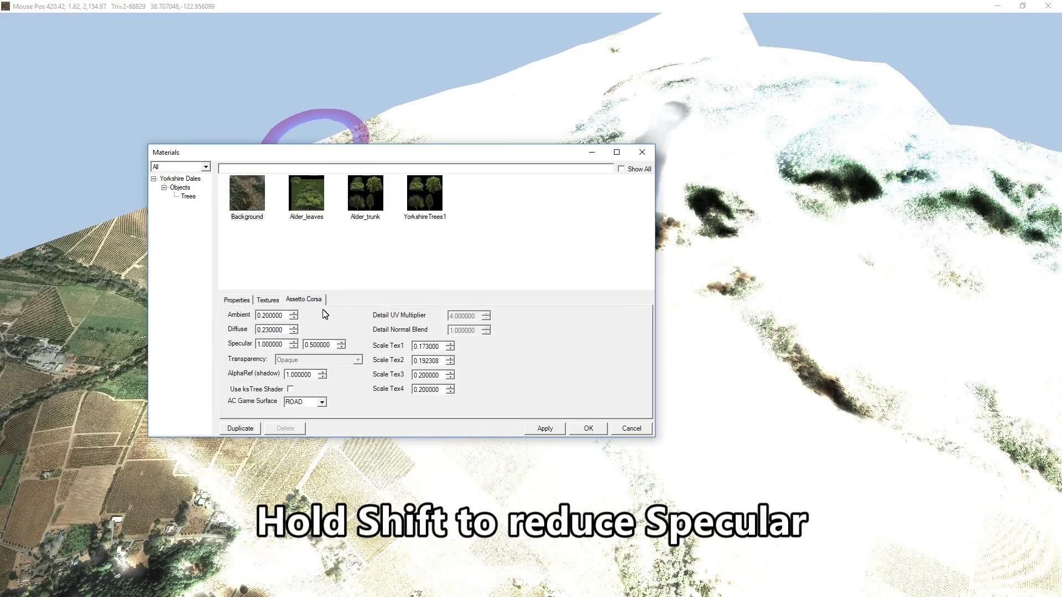
{"action": "left_click", "coordinate": [587, 429]}
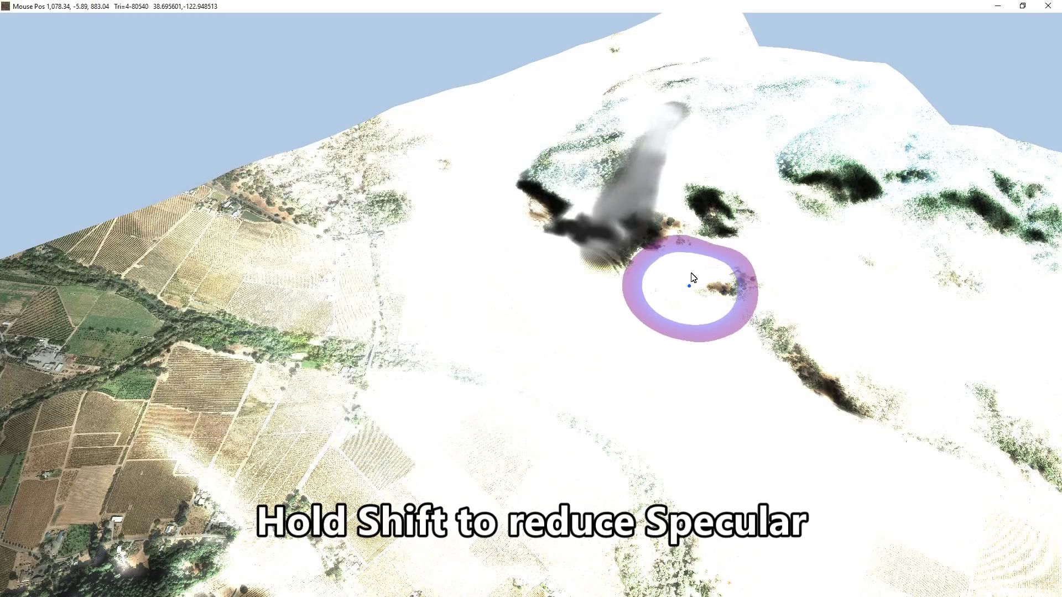
Brush specular changes onto the forested hillside around the painted strip
{"action": "scroll", "coordinate": [688, 280], "scroll_direction": "down", "scroll_amount": 3}
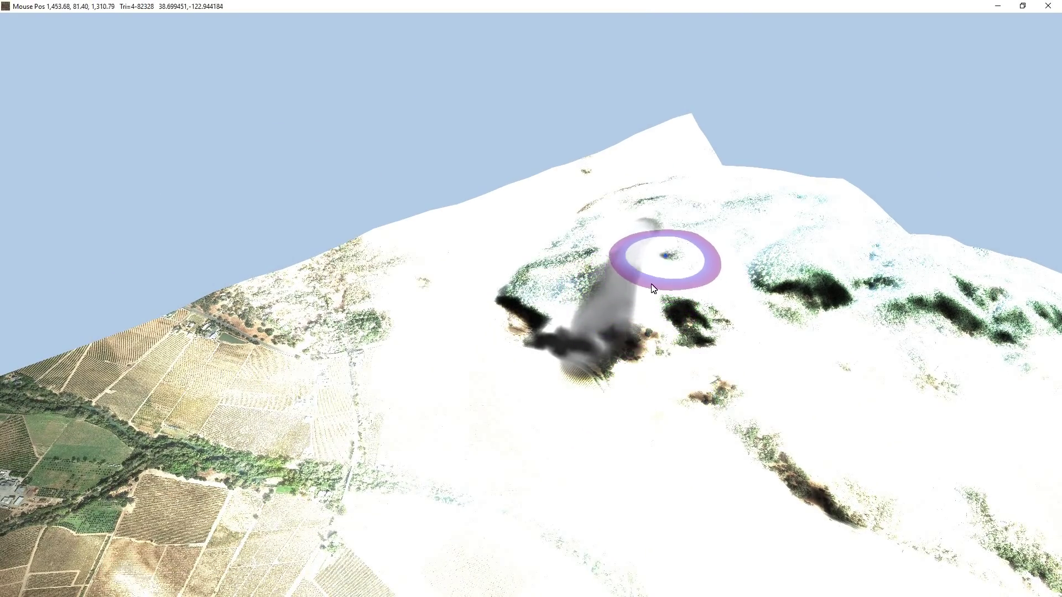
{"action": "mouse_move", "coordinate": [642, 309]}
{"action": "middle_mouse_down"}
{"action": "mouse_move", "coordinate": [329, 284]}
{"action": "mouse_move", "coordinate": [645, 277]}
{"action": "mouse_move", "coordinate": [621, 301]}
{"action": "mouse_move", "coordinate": [553, 286]}
{"action": "middle_mouse_up"}
{"action": "mouse_move", "coordinate": [626, 314]}
{"action": "middle_mouse_down"}
{"action": "mouse_move", "coordinate": [376, 302]}
{"action": "mouse_move", "coordinate": [631, 304]}
{"action": "middle_mouse_up"}
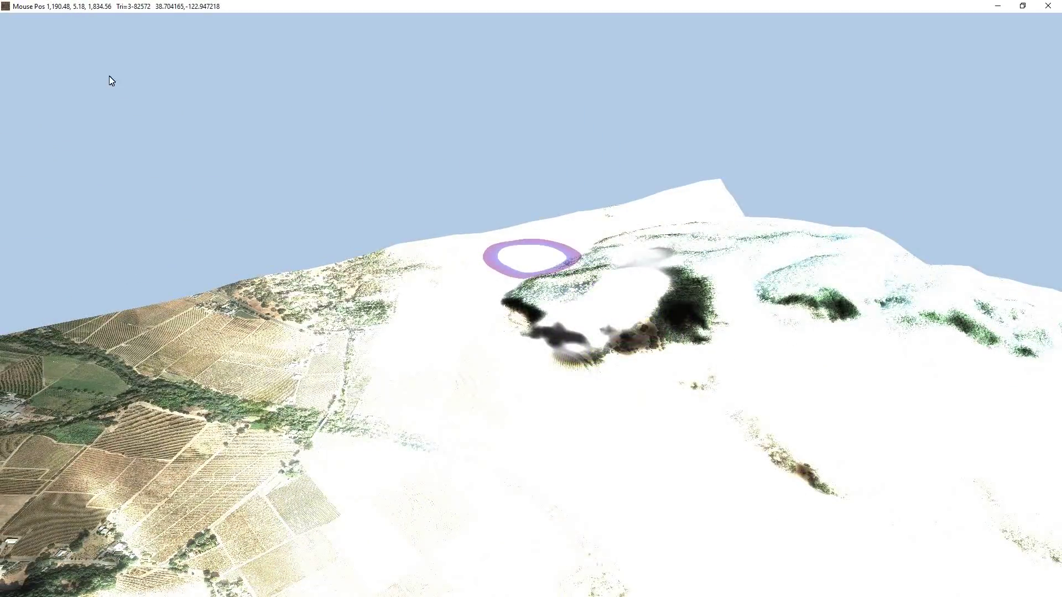
Set the Background material's Assetto Corsa specular to 0.01 in the materials editor and accept it
{"action": "left_click", "coordinate": [39, 21]}
{"action": "left_click", "coordinate": [64, 58]}
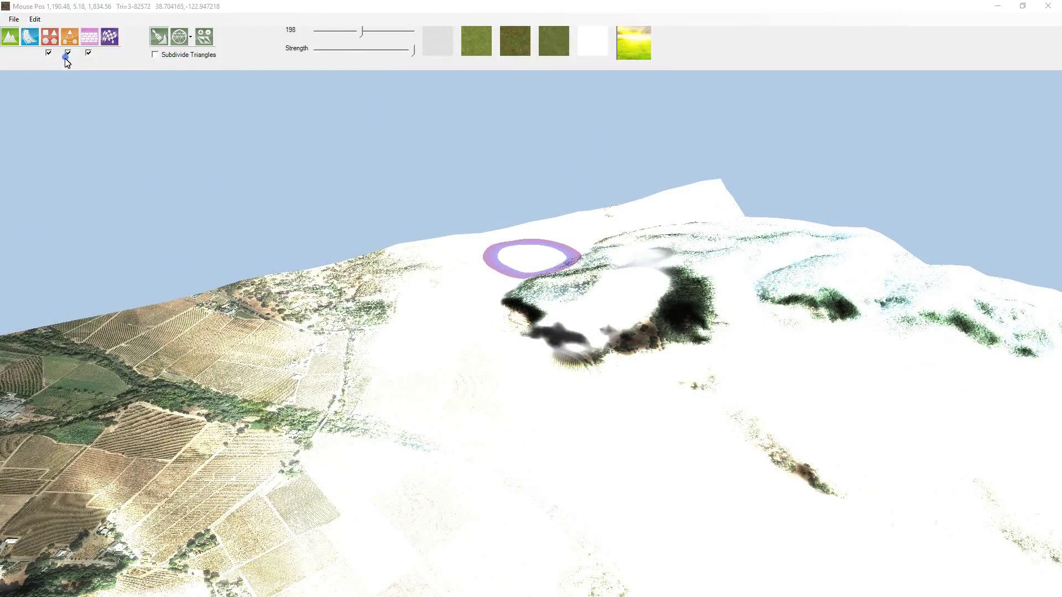
{"action": "left_click", "coordinate": [115, 75]}
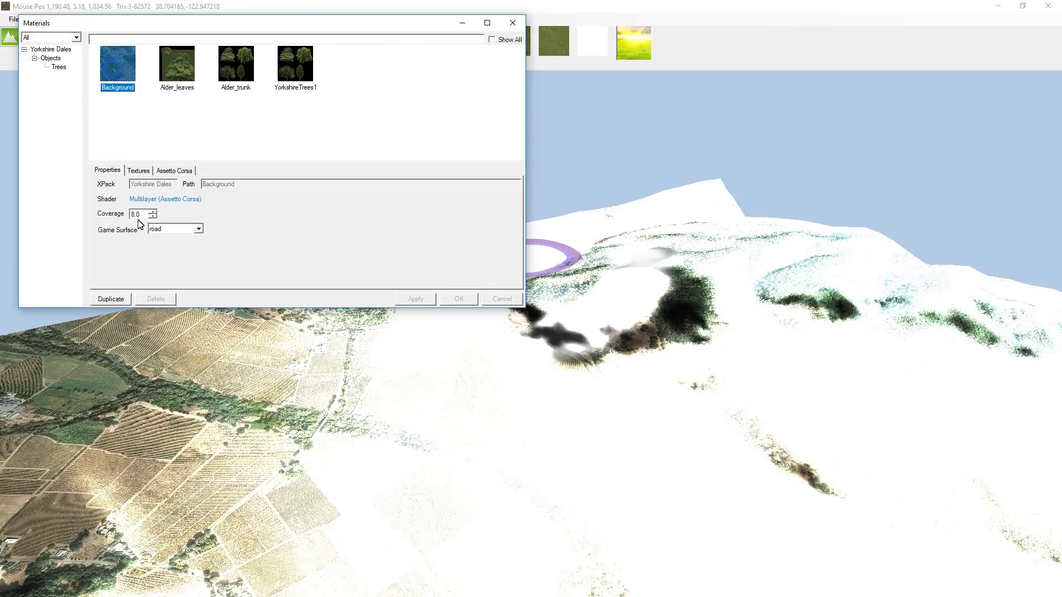
{"action": "left_click", "coordinate": [173, 171]}
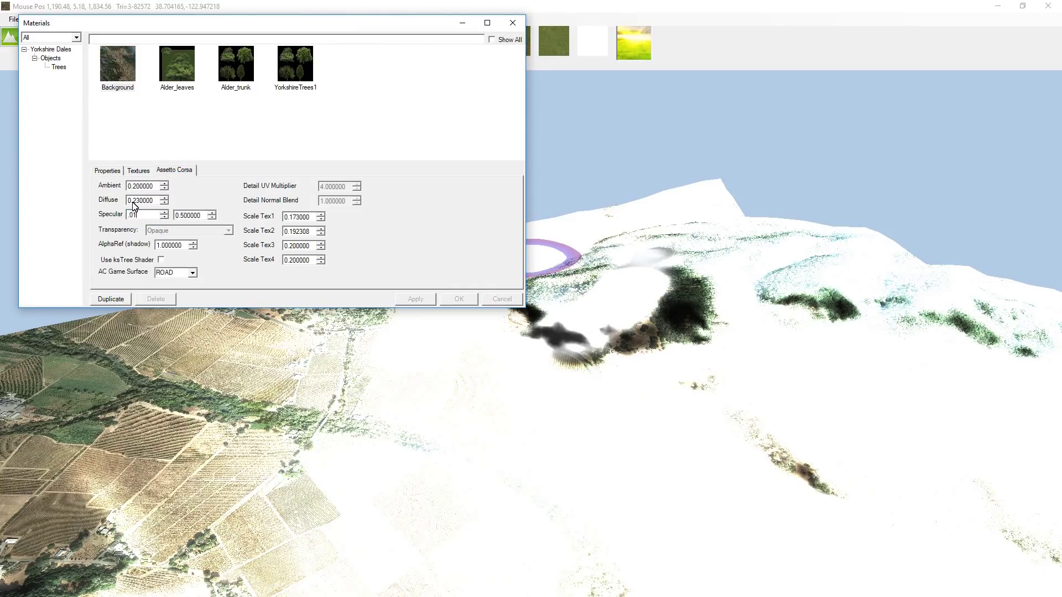
{"action": "left_click", "coordinate": [133, 201]}
{"action": "left_click", "coordinate": [458, 299]}
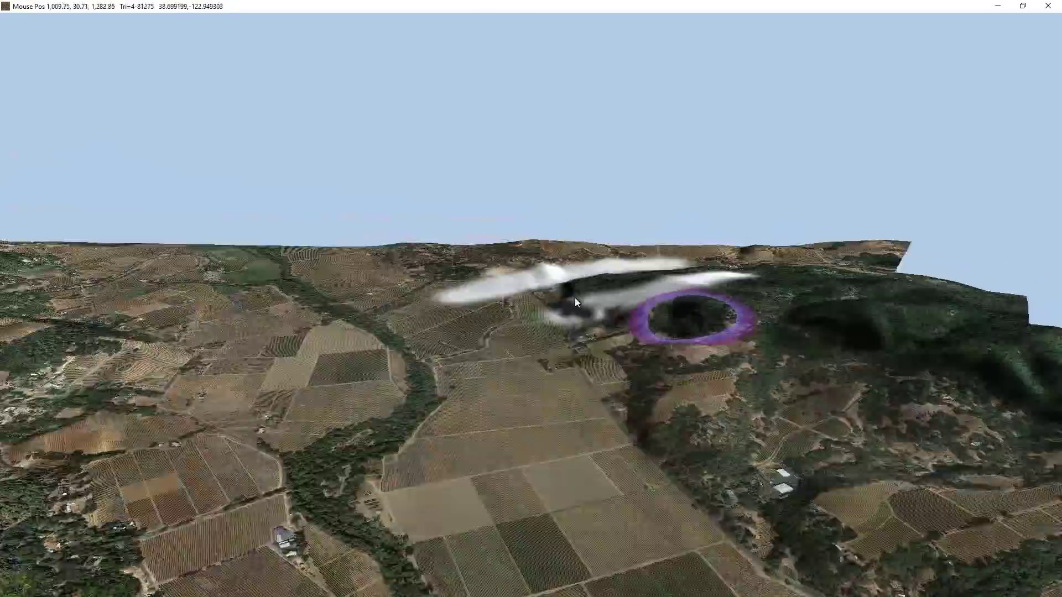
Check the memory use of RaceTrackBuilder.exe in the Task Manager process details and close Task Manager
{"action": "right_click_drag", "start_coordinate": [575, 298], "coordinate": [409, 327]}
{"action": "left_click_drag", "start_coordinate": [409, 327], "coordinate": [618, 326]}
{"action": "key", "text": "ctrl+shift+Escape"}
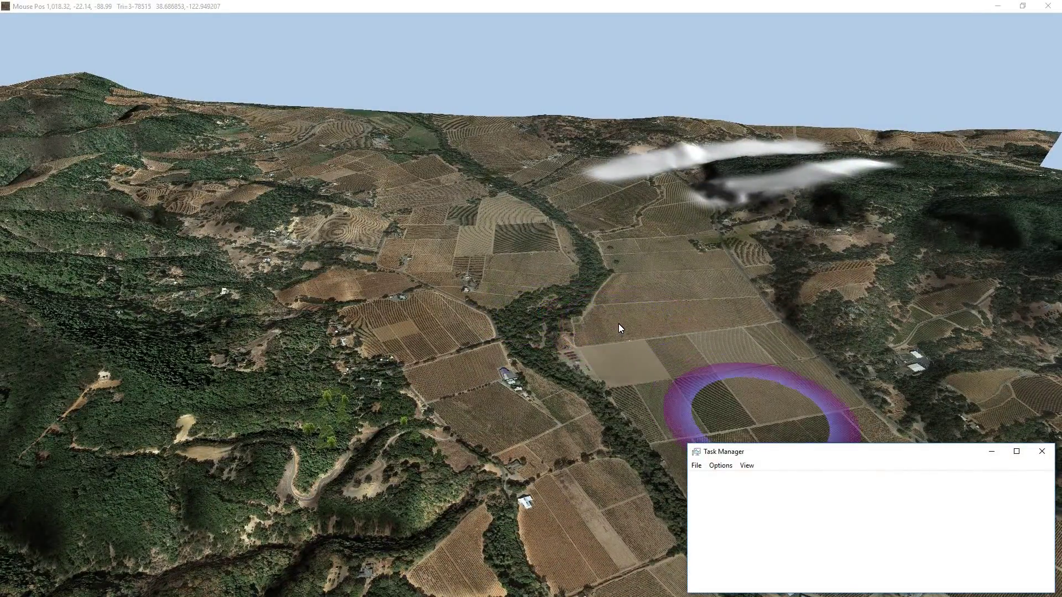
{"action": "left_click", "coordinate": [870, 479]}
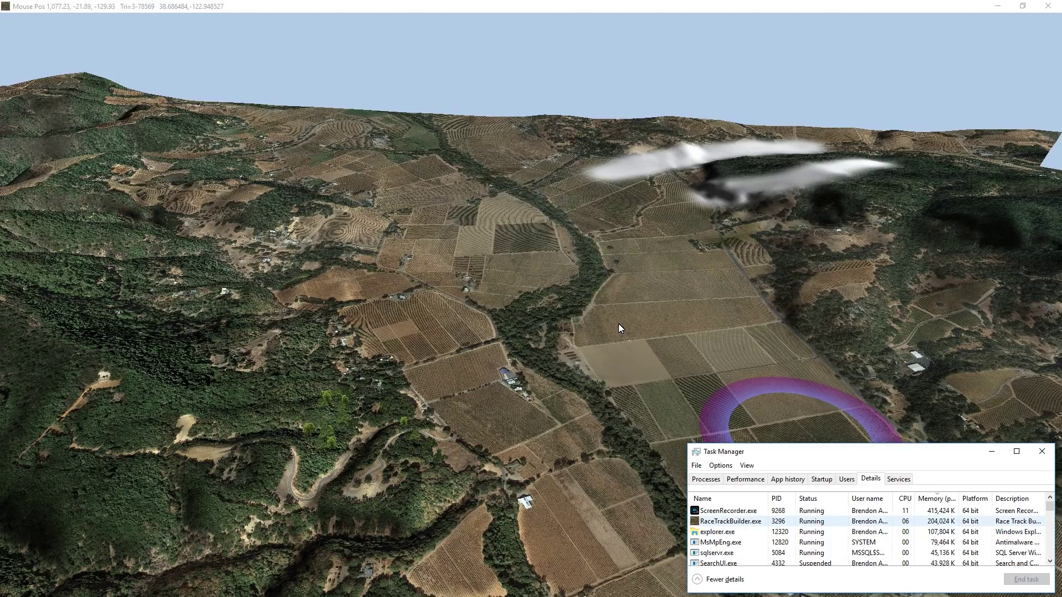
{"action": "left_click", "coordinate": [1042, 452]}
Examine the painted strips on the hill and the vineyard fields around the road on the valley floor
{"action": "left_click_drag", "start_coordinate": [816, 284], "coordinate": [722, 301]}
{"action": "middle_click_drag", "start_coordinate": [766, 256], "coordinate": [811, 271]}
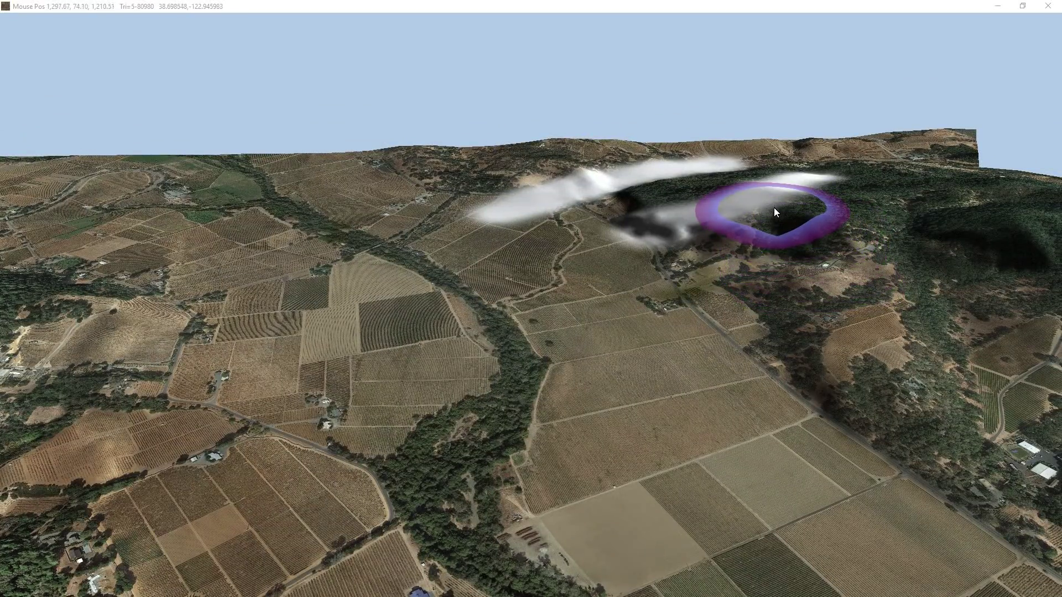
{"action": "scroll", "coordinate": [689, 260], "scroll_direction": "up", "scroll_amount": 3}
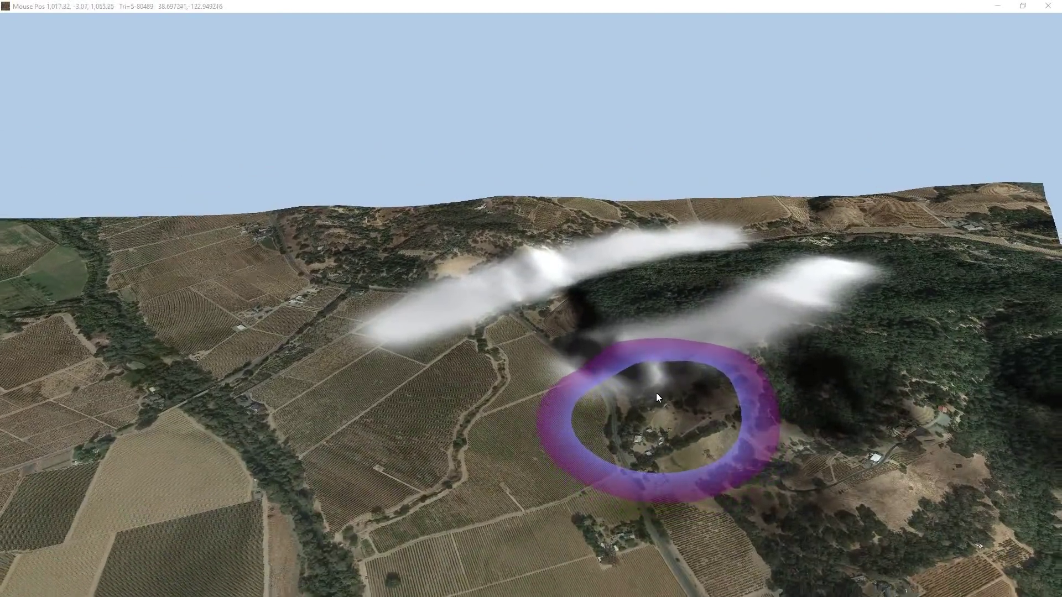
{"action": "middle_click_drag", "start_coordinate": [656, 393], "coordinate": [655, 280]}
{"action": "mouse_move", "coordinate": [648, 357]}
{"action": "middle_mouse_down"}
{"action": "mouse_move", "coordinate": [565, 360]}
{"action": "mouse_move", "coordinate": [557, 370]}
{"action": "middle_mouse_up"}
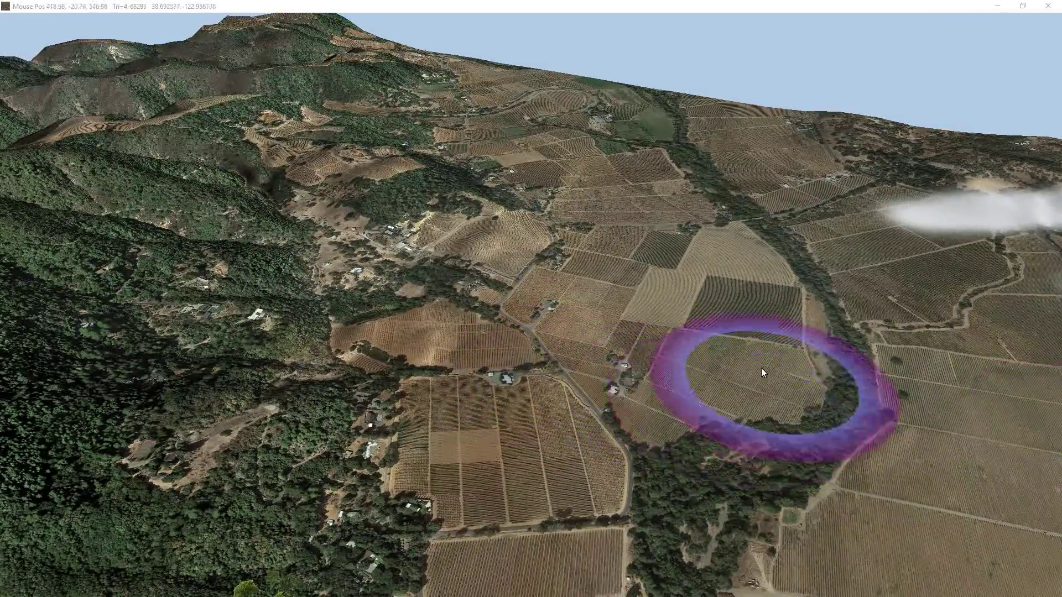
{"action": "scroll", "coordinate": [713, 329], "scroll_direction": "up", "scroll_amount": 3}
{"action": "middle_click_drag", "start_coordinate": [699, 320], "coordinate": [675, 292]}
{"action": "scroll", "coordinate": [640, 300], "scroll_direction": "up", "scroll_amount": 5}
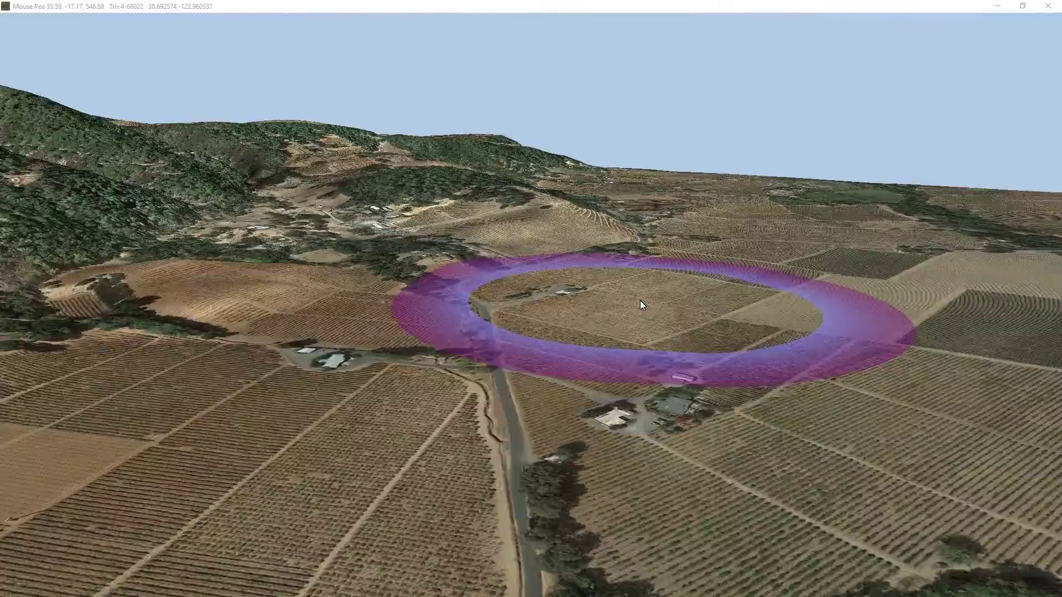
{"action": "scroll", "coordinate": [645, 334], "scroll_direction": "down", "scroll_amount": 2}
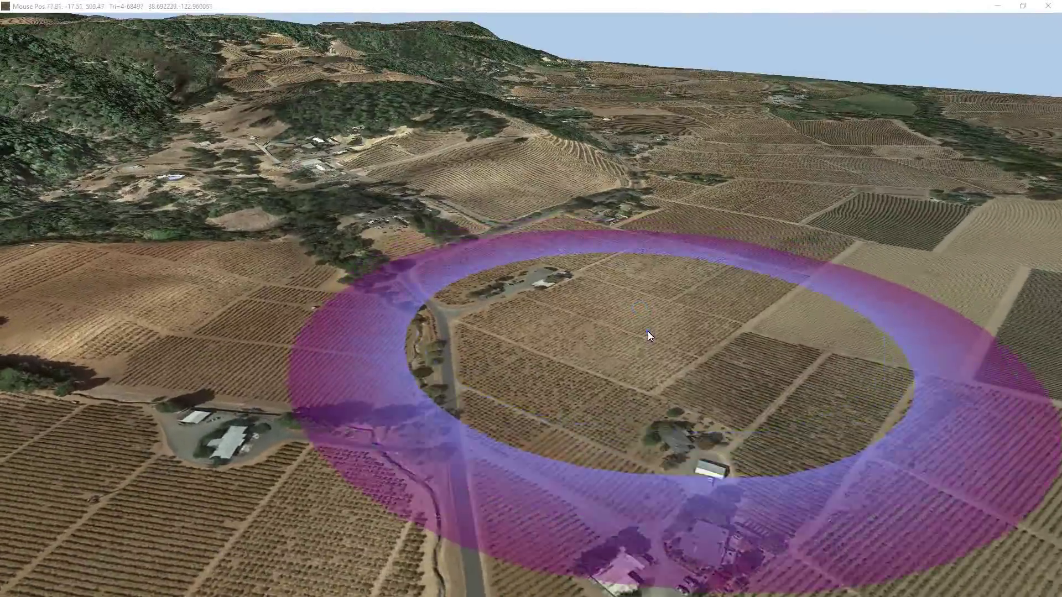
{"action": "scroll", "coordinate": [619, 324], "scroll_direction": "down", "scroll_amount": 3}
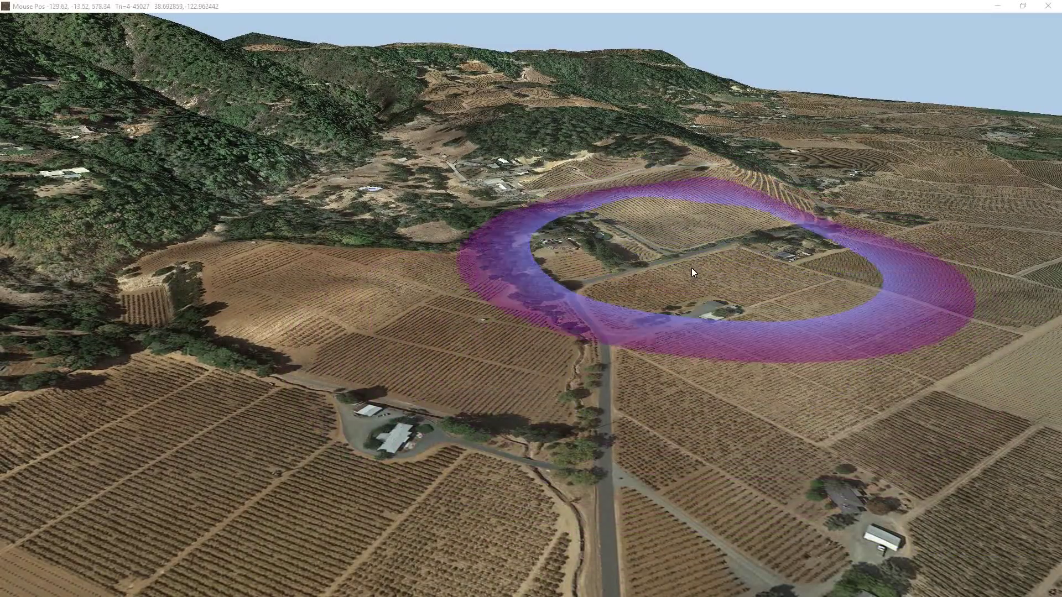
Draw a gravel track about 378 m long by placing nodes along the existing road between the vineyards
{"action": "left_click", "coordinate": [30, 37]}
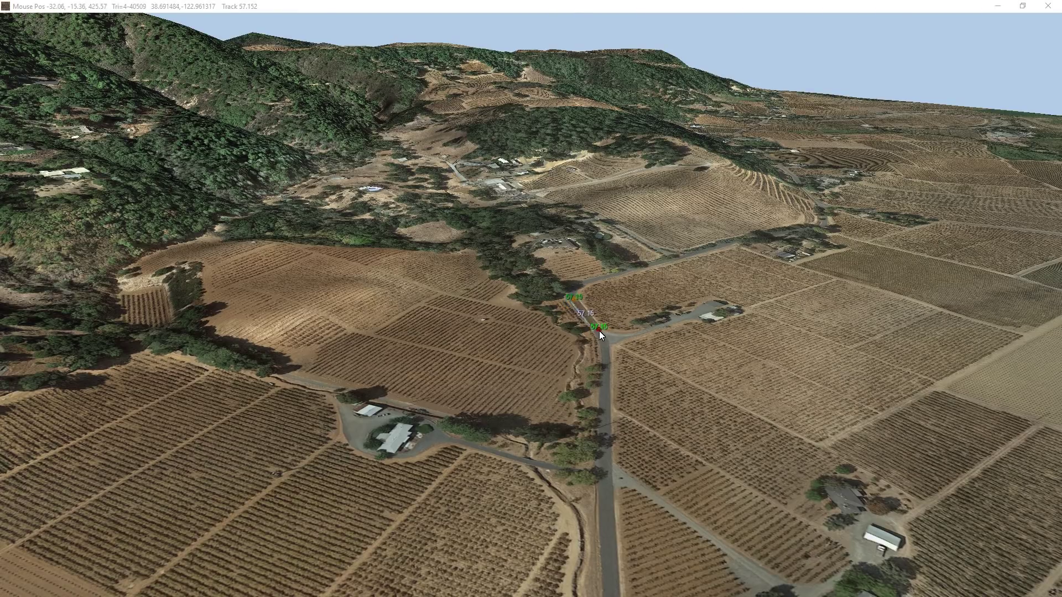
{"action": "left_click", "coordinate": [606, 420]}
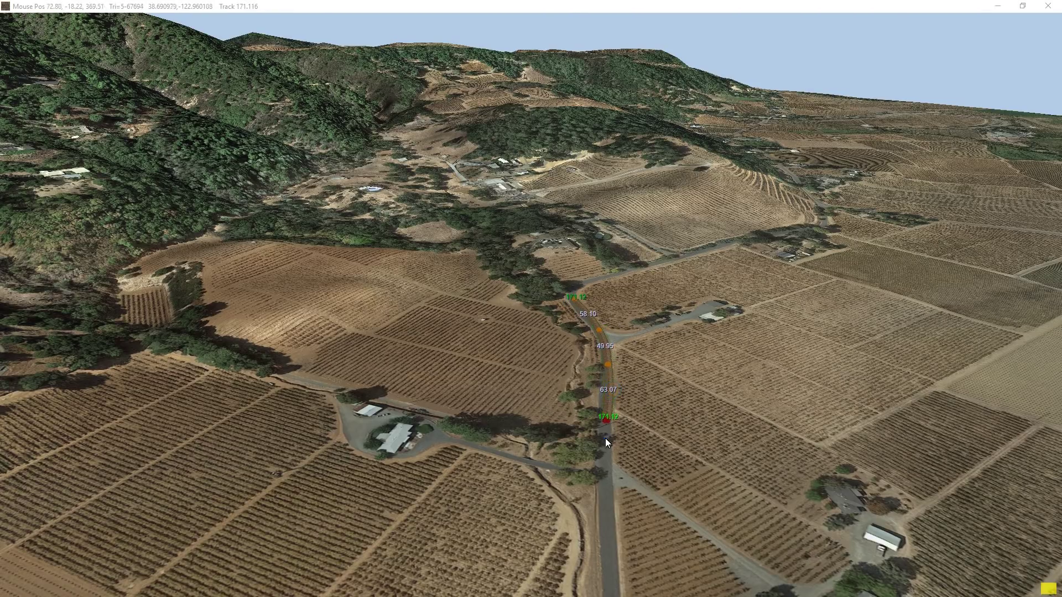
{"action": "left_click", "coordinate": [602, 491]}
{"action": "middle_click_drag", "start_coordinate": [607, 562], "coordinate": [625, 418]}
{"action": "left_click", "coordinate": [612, 472]}
{"action": "left_click", "coordinate": [606, 523]}
{"action": "scroll", "coordinate": [599, 439], "scroll_direction": "up", "scroll_amount": 5}
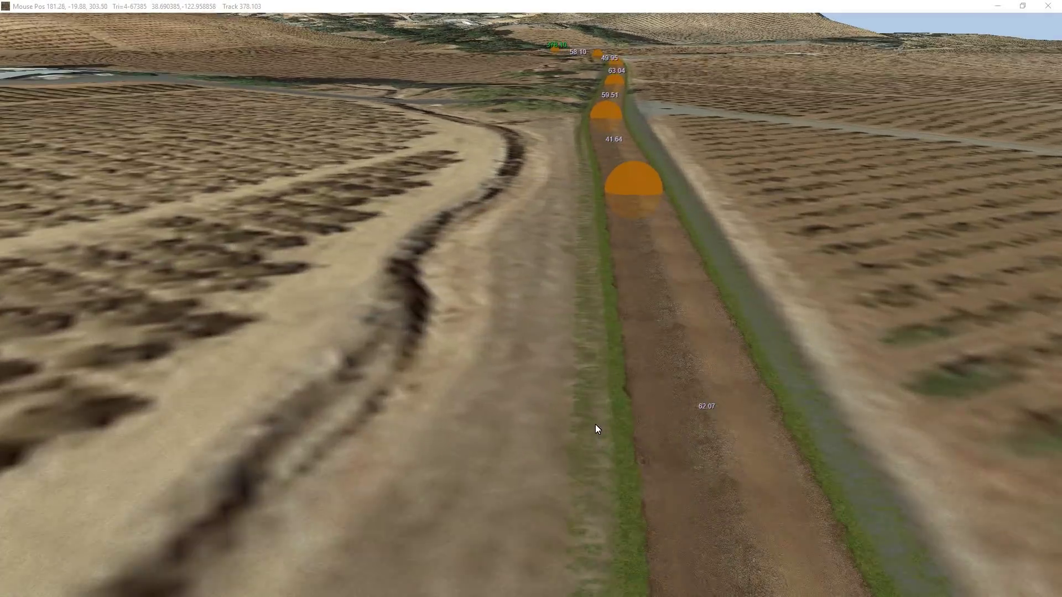
{"action": "mouse_move", "coordinate": [594, 423]}
{"action": "right_mouse_down"}
{"action": "mouse_move", "coordinate": [540, 419]}
{"action": "mouse_move", "coordinate": [566, 431]}
{"action": "right_mouse_up"}
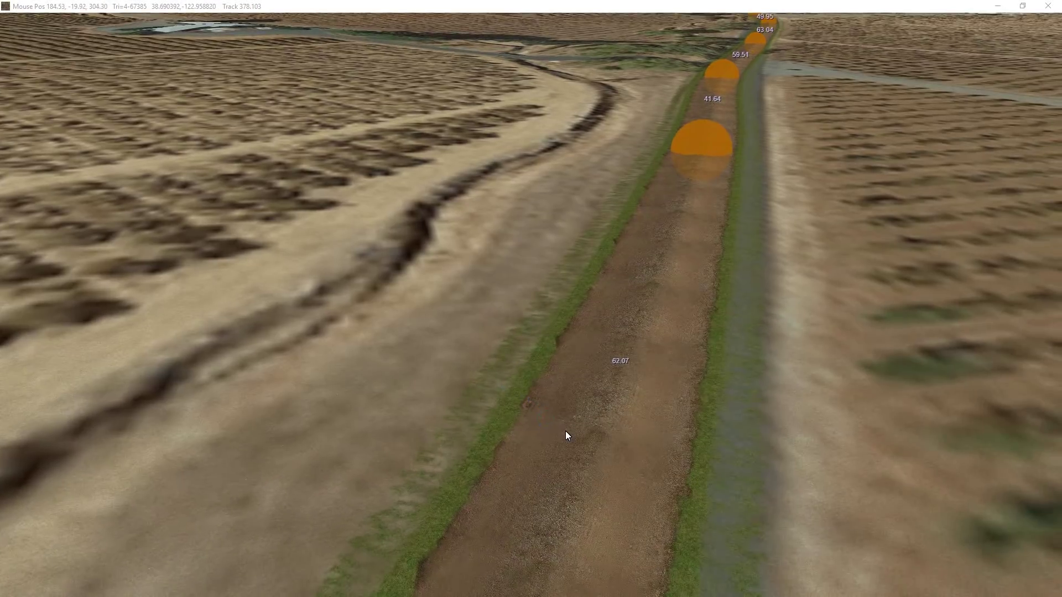
{"action": "right_click_drag", "start_coordinate": [544, 325], "coordinate": [602, 346]}
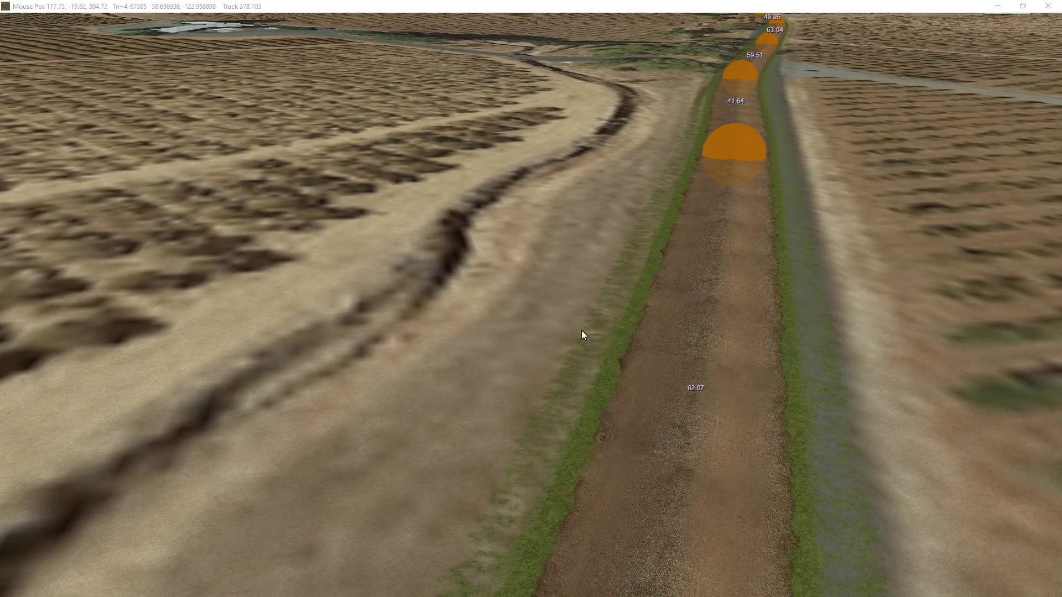
{"action": "left_click_drag", "start_coordinate": [582, 330], "coordinate": [581, 293]}
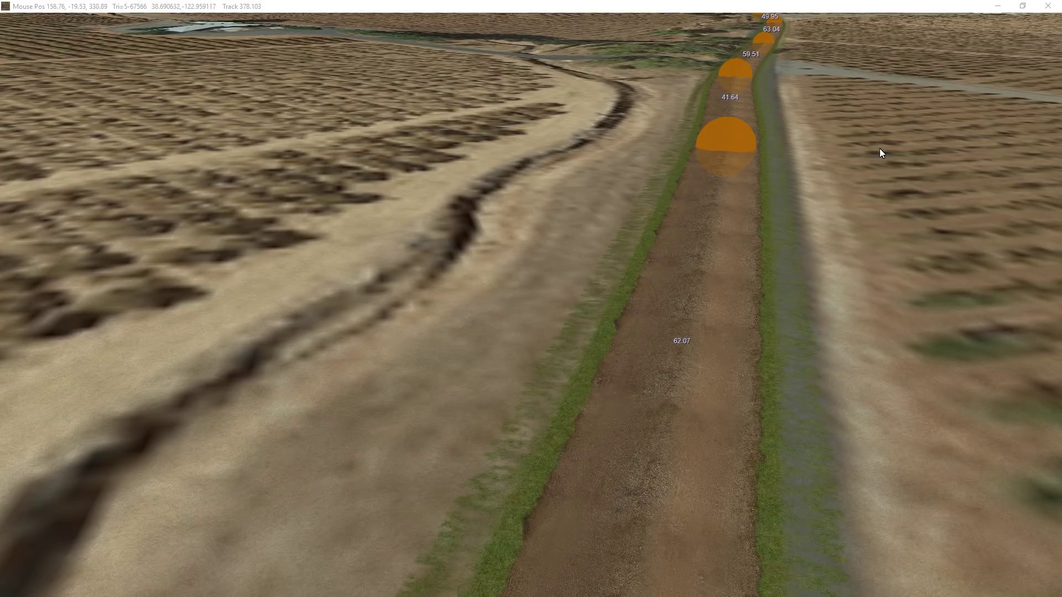
Paint the light green grass texture over the terrain on both sides of the gravel track with a smaller brush
{"action": "mouse_move", "coordinate": [313, 37]}
{"action": "mouse_move", "coordinate": [236, 20]}
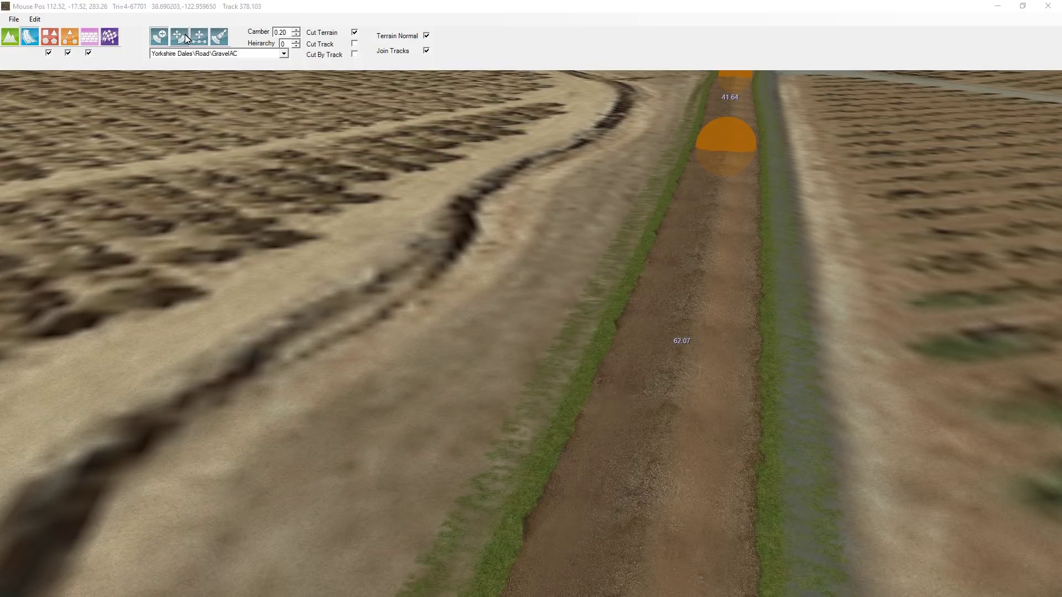
{"action": "left_click", "coordinate": [10, 37]}
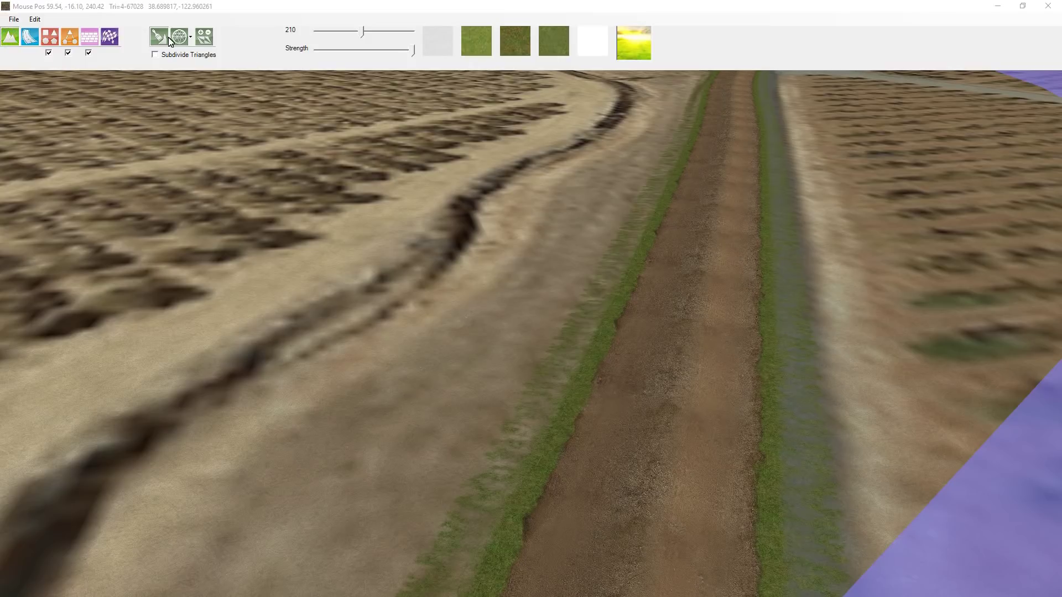
{"action": "left_click", "coordinate": [479, 42]}
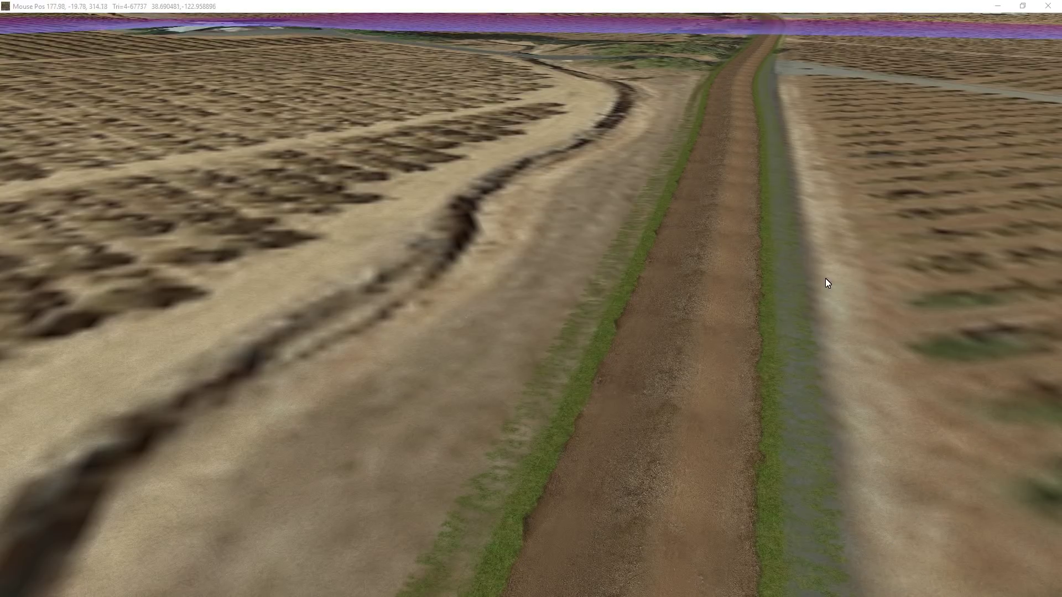
{"action": "scroll", "coordinate": [825, 278], "scroll_direction": "down", "scroll_amount": 6}
{"action": "middle_click_drag", "start_coordinate": [861, 263], "coordinate": [735, 308]}
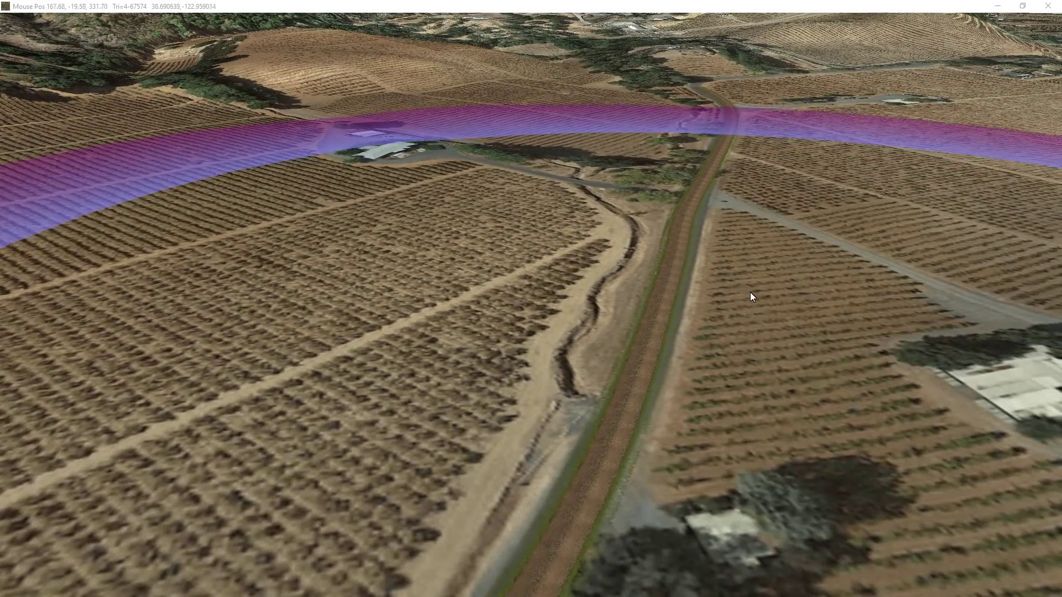
{"action": "scroll", "coordinate": [795, 258], "scroll_direction": "down", "scroll_amount": 2, "text": "shift"}
{"action": "mouse_move", "coordinate": [775, 267]}
{"action": "left_mouse_down"}
{"action": "mouse_move", "coordinate": [653, 351]}
{"action": "mouse_move", "coordinate": [638, 332]}
{"action": "left_mouse_up"}
{"action": "scroll", "coordinate": [665, 346], "scroll_direction": "up", "scroll_amount": 6}
{"action": "mouse_move", "coordinate": [665, 345]}
{"action": "right_mouse_down"}
{"action": "mouse_move", "coordinate": [687, 276]}
{"action": "mouse_move", "coordinate": [665, 295]}
{"action": "mouse_move", "coordinate": [756, 297]}
{"action": "mouse_move", "coordinate": [679, 330]}
{"action": "mouse_move", "coordinate": [702, 337]}
{"action": "right_mouse_up"}
{"action": "scroll", "coordinate": [698, 332], "scroll_direction": "down", "scroll_amount": 6}
{"action": "right_click_drag", "start_coordinate": [661, 294], "coordinate": [599, 244]}
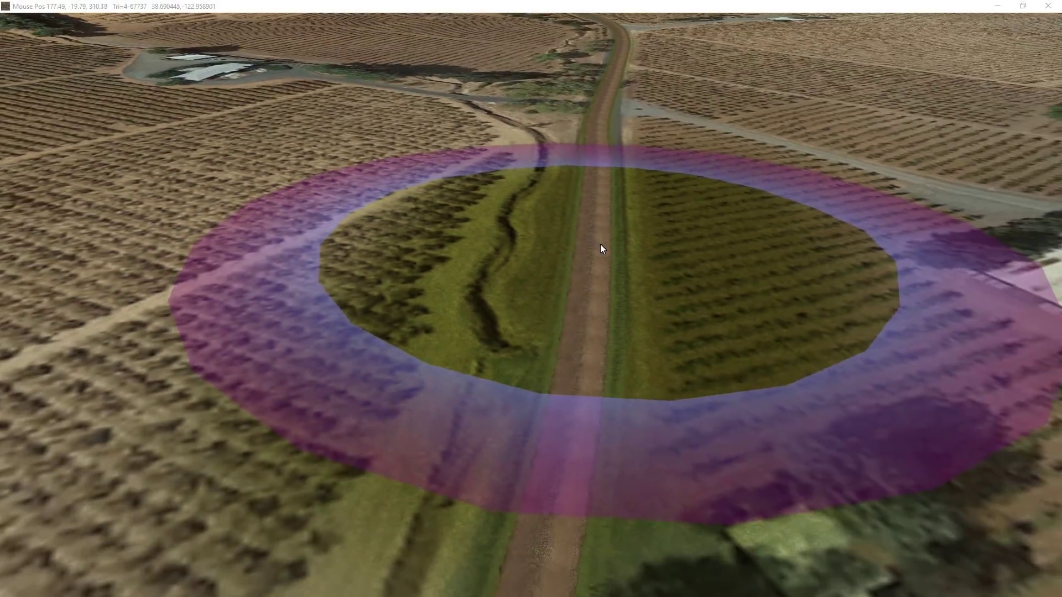
Erase the painted grass texture from the terrain around the gravel track
{"action": "mouse_move", "coordinate": [459, 66]}
{"action": "left_click", "coordinate": [435, 45]}
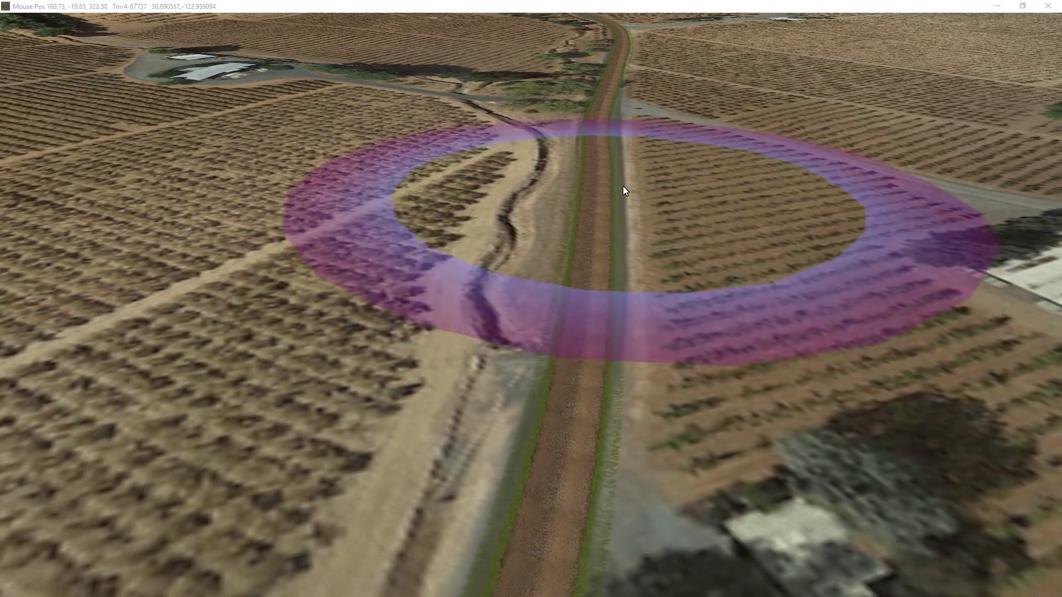
{"action": "scroll", "coordinate": [608, 238], "scroll_direction": "up", "scroll_amount": 3}
{"action": "scroll", "coordinate": [562, 285], "scroll_direction": "up", "scroll_amount": 5}
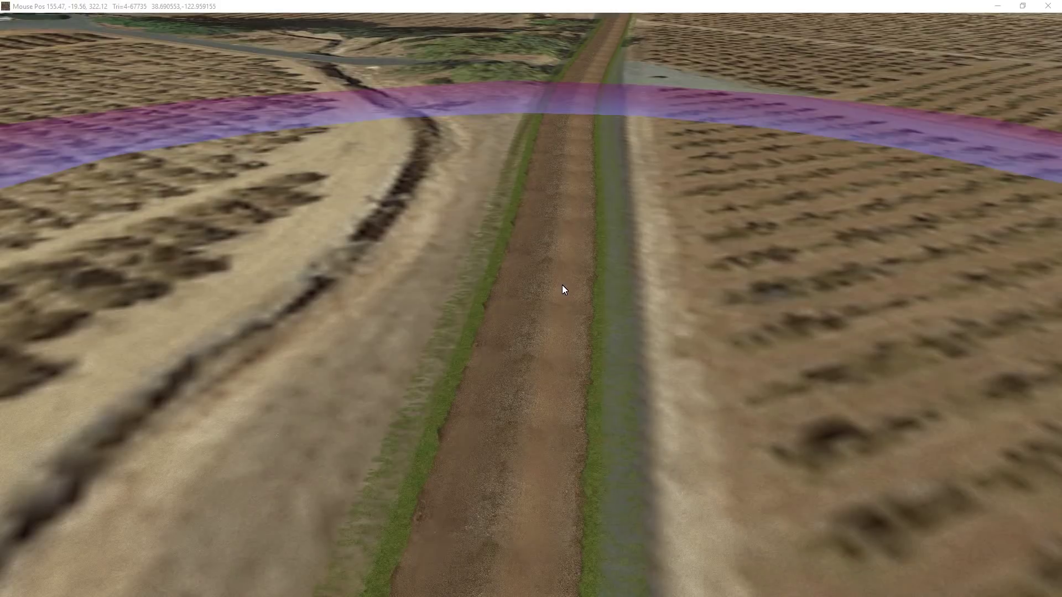
Paint the brown-speckled grass texture onto the terrain along both sides of the gravel track, reducing the brush size
{"action": "left_click", "coordinate": [516, 47]}
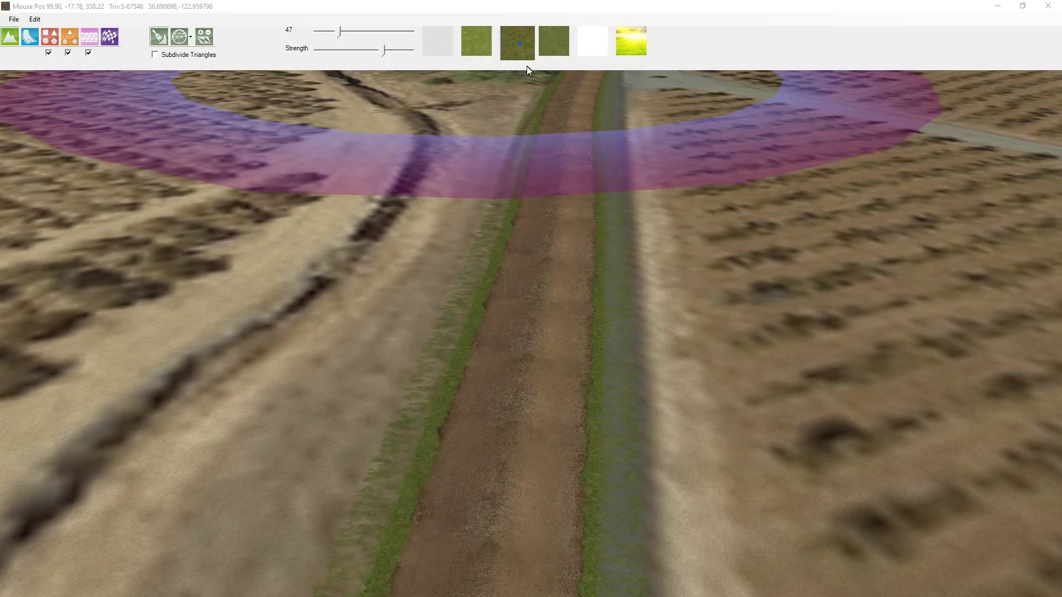
{"action": "left_click", "coordinate": [587, 302]}
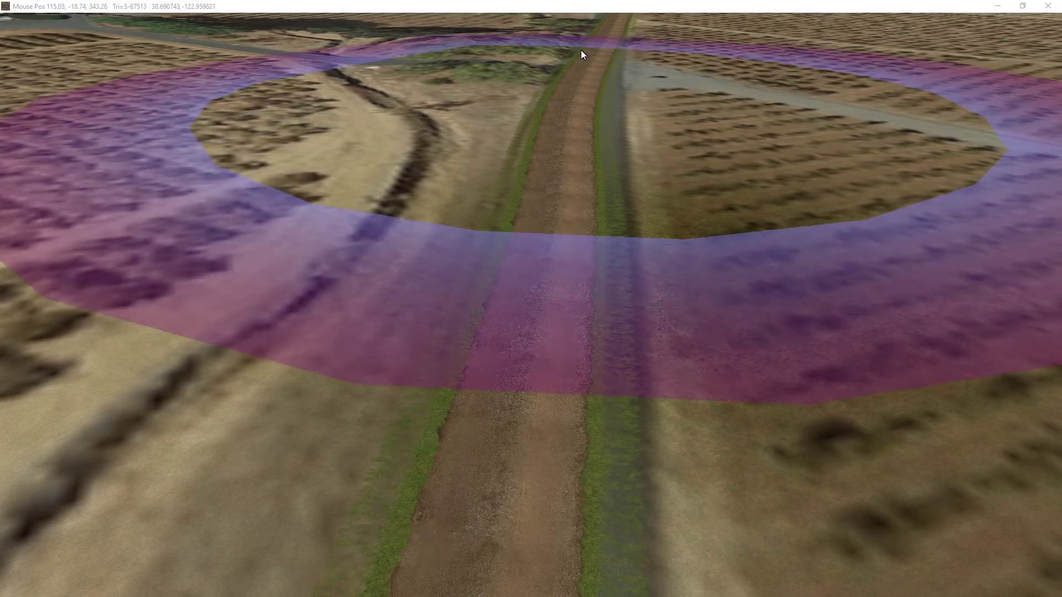
{"action": "scroll", "coordinate": [552, 291], "scroll_direction": "down", "scroll_amount": 6, "text": "shift"}
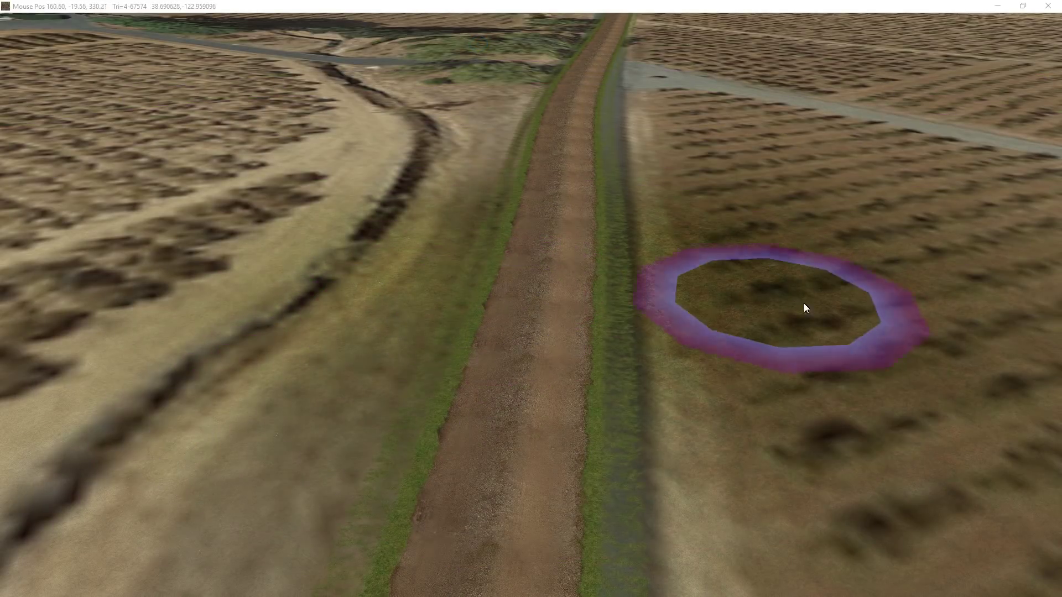
{"action": "mouse_move", "coordinate": [672, 431]}
{"action": "right_mouse_down"}
{"action": "mouse_move", "coordinate": [656, 256]}
{"action": "mouse_move", "coordinate": [680, 283]}
{"action": "right_mouse_up"}
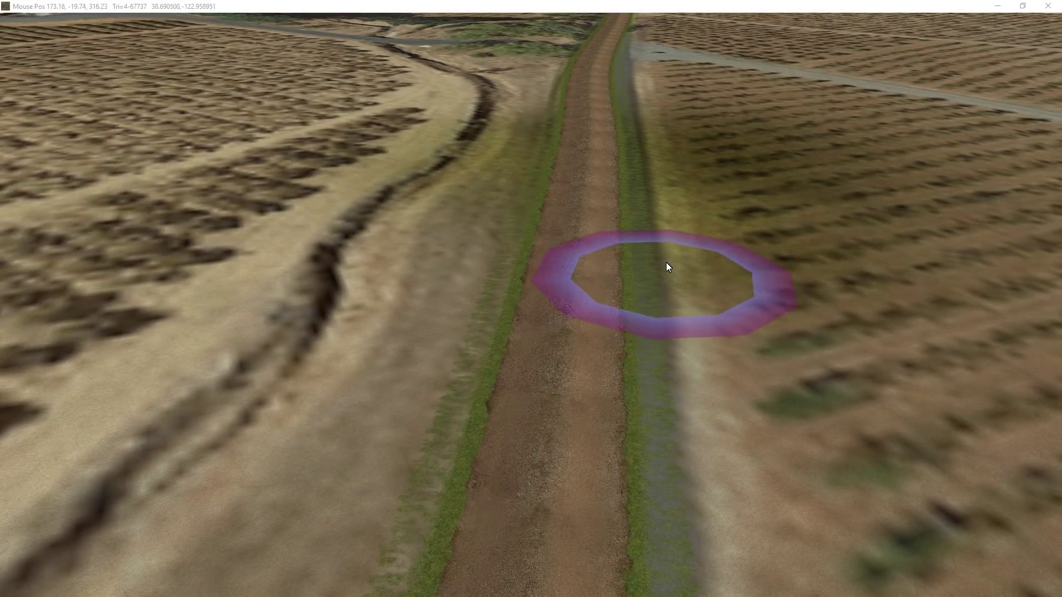
{"action": "scroll", "coordinate": [666, 262], "scroll_direction": "up", "scroll_amount": 3}
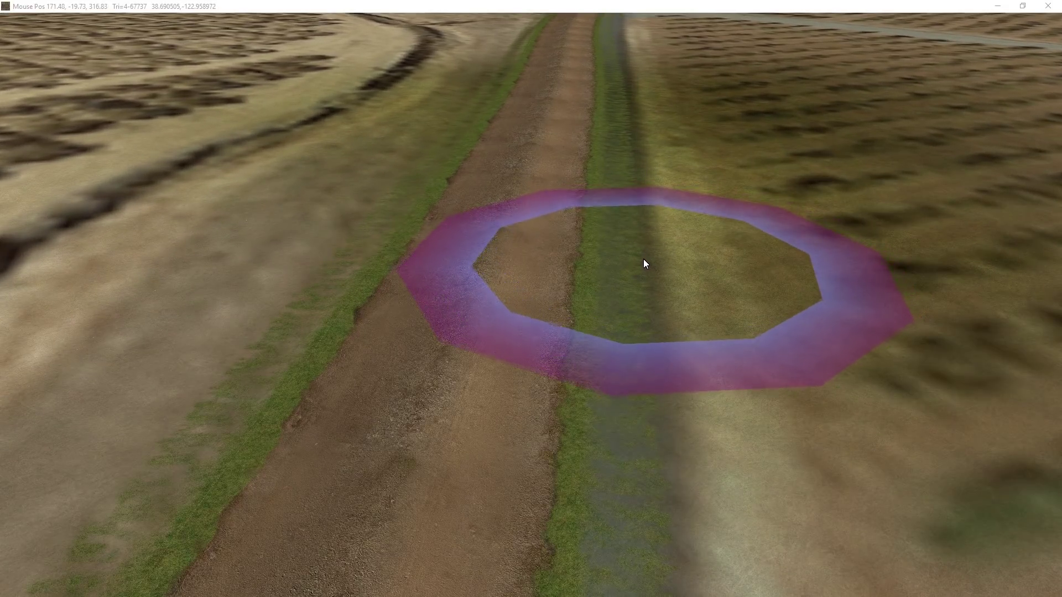
{"action": "scroll", "coordinate": [643, 259], "scroll_direction": "up", "scroll_amount": 2}
{"action": "middle_click_drag", "start_coordinate": [643, 258], "coordinate": [639, 314]}
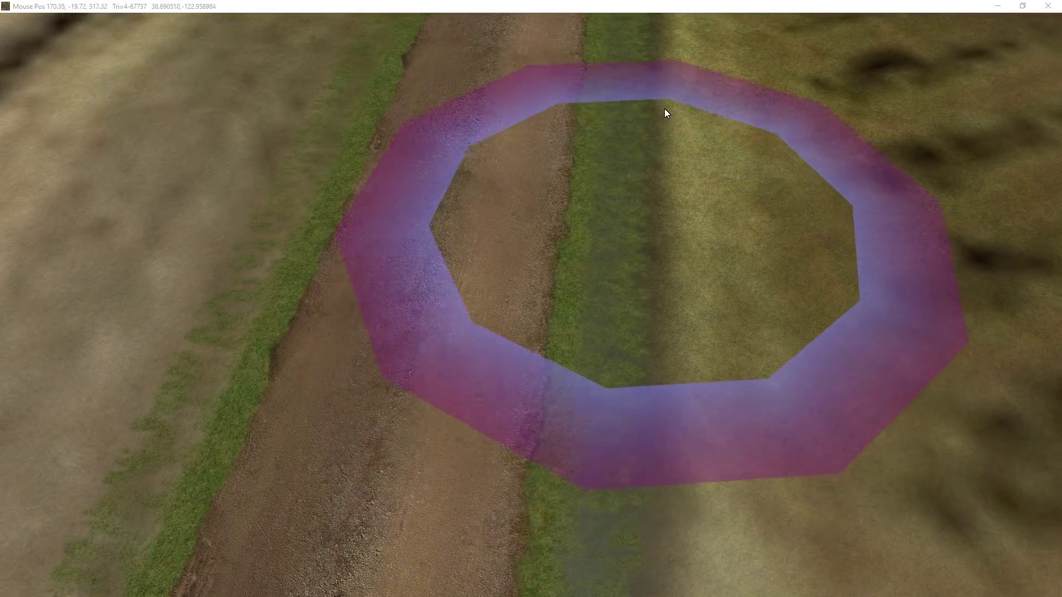
Change the white paint colour to green with RGB values 55, 166, 58
{"action": "mouse_move", "coordinate": [626, 38]}
{"action": "left_click", "coordinate": [594, 43]}
{"action": "left_click", "coordinate": [595, 43]}
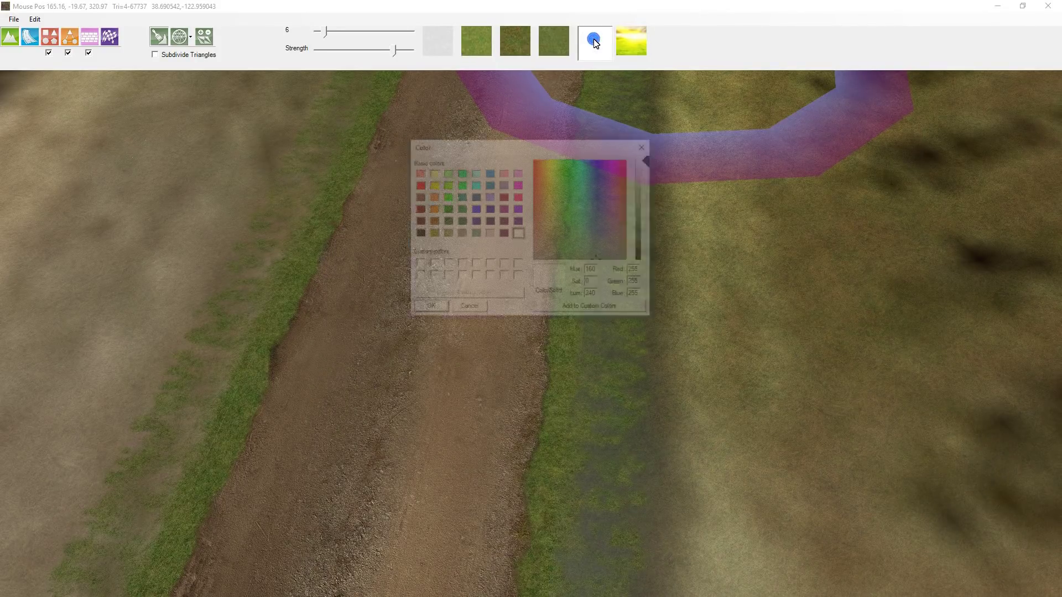
{"action": "left_click", "coordinate": [560, 218]}
{"action": "left_click_drag", "start_coordinate": [644, 198], "coordinate": [648, 221]}
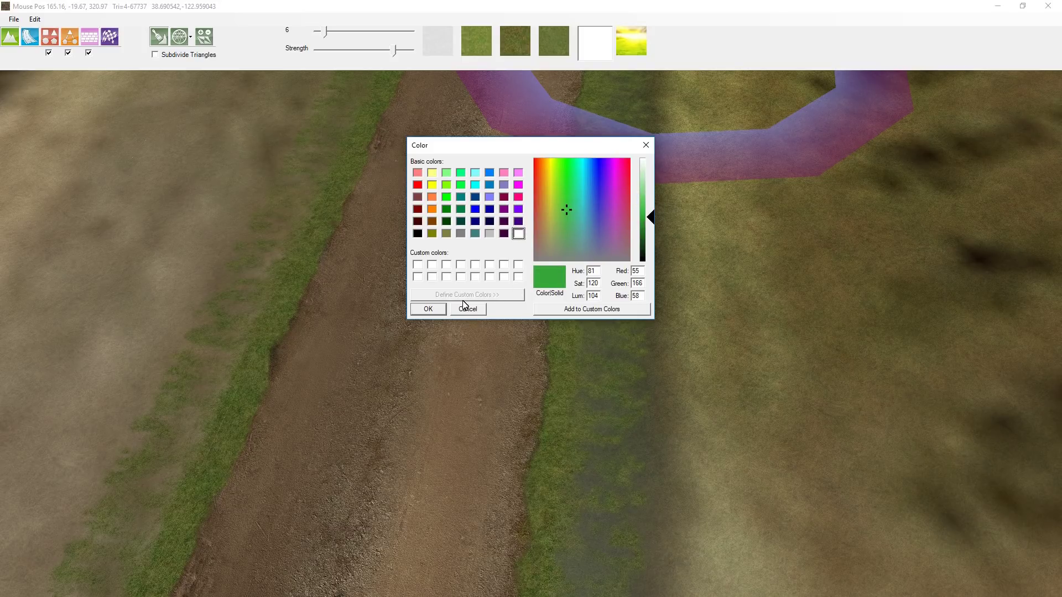
{"action": "left_click", "coordinate": [428, 309]}
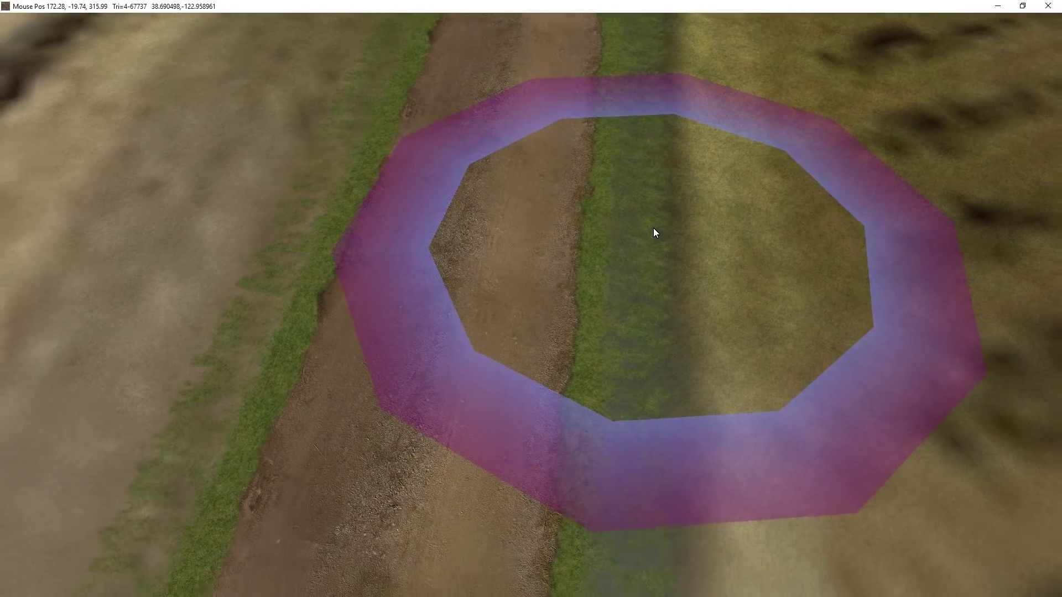
Paint solid green patches onto the vineyard terrain away from the gravel track
{"action": "scroll", "coordinate": [654, 227], "scroll_direction": "down", "scroll_amount": 2}
{"action": "mouse_move", "coordinate": [655, 219]}
{"action": "right_mouse_down"}
{"action": "mouse_move", "coordinate": [721, 157]}
{"action": "mouse_move", "coordinate": [767, 159]}
{"action": "mouse_move", "coordinate": [595, 174]}
{"action": "mouse_move", "coordinate": [608, 203]}
{"action": "right_mouse_up"}
{"action": "mouse_move", "coordinate": [781, 217]}
{"action": "left_mouse_down"}
{"action": "mouse_move", "coordinate": [822, 437]}
{"action": "mouse_move", "coordinate": [807, 384]}
{"action": "left_mouse_up"}
{"action": "mouse_move", "coordinate": [807, 384]}
{"action": "right_mouse_down"}
{"action": "mouse_move", "coordinate": [623, 273]}
{"action": "mouse_move", "coordinate": [586, 376]}
{"action": "right_mouse_up"}
{"action": "mouse_move", "coordinate": [550, 284]}
{"action": "left_mouse_down"}
{"action": "mouse_move", "coordinate": [526, 457]}
{"action": "mouse_move", "coordinate": [604, 422]}
{"action": "left_mouse_up"}
{"action": "mouse_move", "coordinate": [604, 422]}
{"action": "right_mouse_down"}
{"action": "mouse_move", "coordinate": [846, 367]}
{"action": "mouse_move", "coordinate": [829, 410]}
{"action": "right_mouse_up"}
{"action": "right_click_drag", "start_coordinate": [707, 221], "coordinate": [904, 350]}
{"action": "right_click_drag", "start_coordinate": [723, 228], "coordinate": [910, 318]}
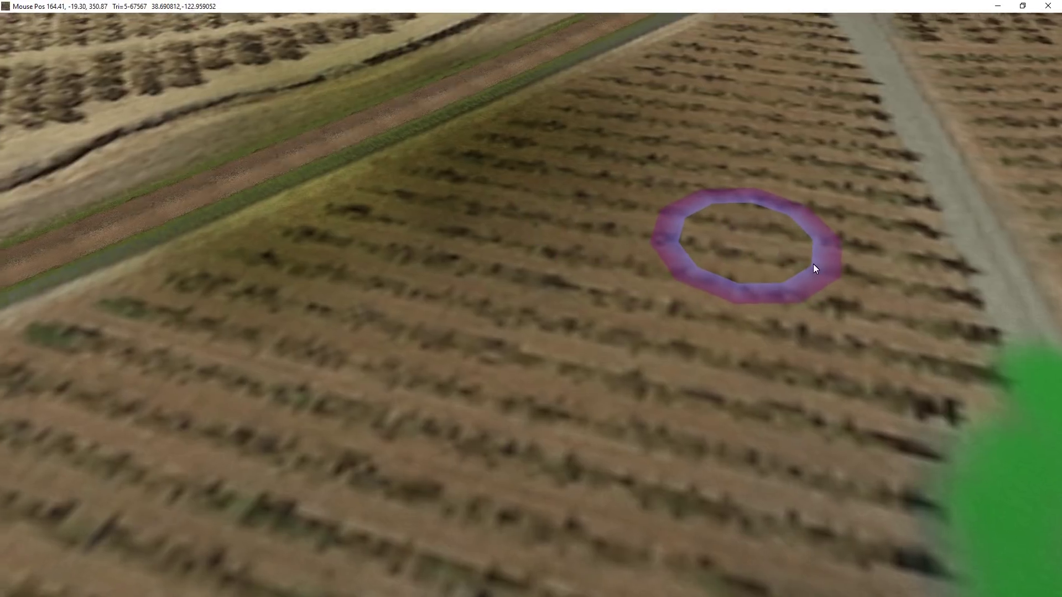
Paint solid green over the grass verge beside the gravel track, on the vineyard side
{"action": "middle_click_drag", "start_coordinate": [536, 187], "coordinate": [628, 189]}
{"action": "mouse_move", "coordinate": [694, 159]}
{"action": "right_mouse_down"}
{"action": "mouse_move", "coordinate": [629, 266]}
{"action": "mouse_move", "coordinate": [670, 218]}
{"action": "mouse_move", "coordinate": [652, 249]}
{"action": "mouse_move", "coordinate": [620, 268]}
{"action": "right_mouse_up"}
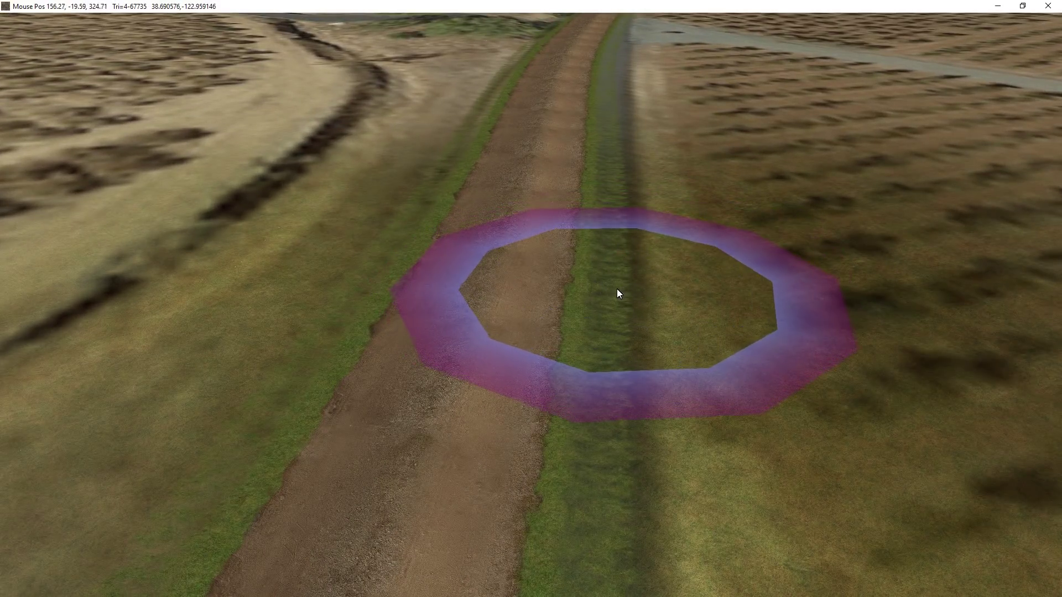
{"action": "left_click", "coordinate": [614, 277]}
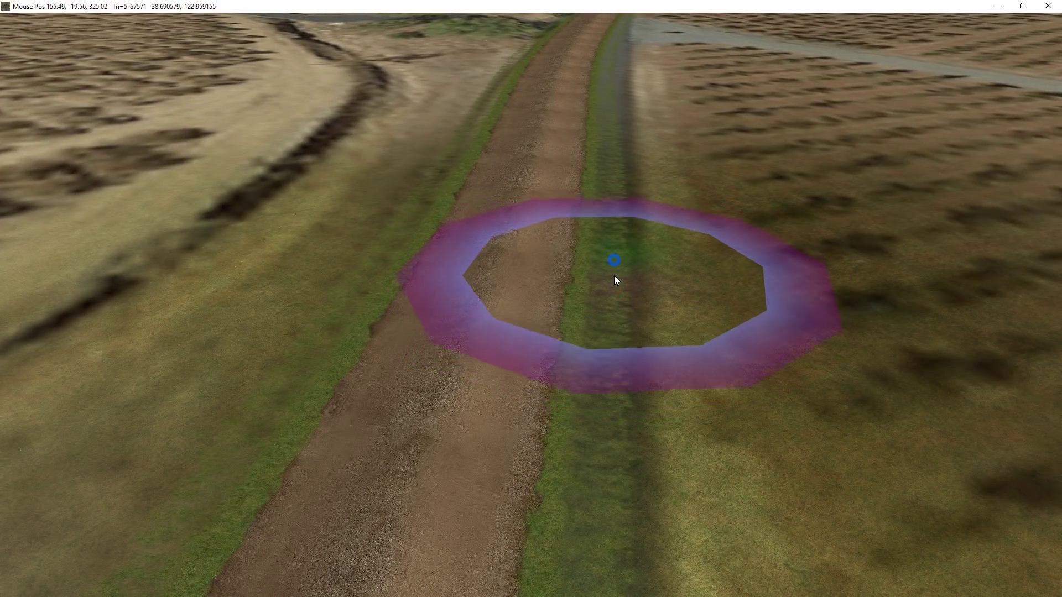
{"action": "left_click_drag", "start_coordinate": [618, 282], "coordinate": [619, 168]}
Lower the brush strength to roughly a quarter and paint fainter green further along the same verge of the gravel track
{"action": "mouse_move", "coordinate": [400, 24]}
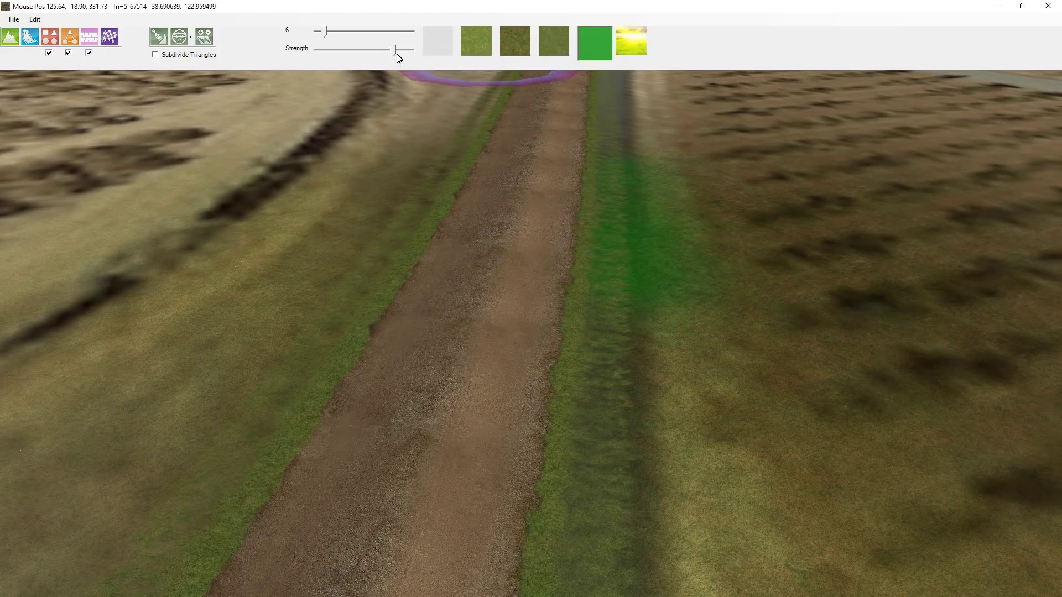
{"action": "left_click_drag", "start_coordinate": [366, 52], "coordinate": [341, 53]}
{"action": "left_click_drag", "start_coordinate": [620, 373], "coordinate": [620, 417]}
{"action": "mouse_move", "coordinate": [620, 443]}
{"action": "right_mouse_down"}
{"action": "mouse_move", "coordinate": [636, 303]}
{"action": "mouse_move", "coordinate": [615, 255]}
{"action": "right_mouse_up"}
{"action": "mouse_move", "coordinate": [620, 273]}
{"action": "left_mouse_down"}
{"action": "mouse_move", "coordinate": [605, 331]}
{"action": "mouse_move", "coordinate": [619, 331]}
{"action": "mouse_move", "coordinate": [625, 372]}
{"action": "left_mouse_up"}
{"action": "mouse_move", "coordinate": [620, 366]}
{"action": "right_mouse_down"}
{"action": "mouse_move", "coordinate": [606, 330]}
{"action": "mouse_move", "coordinate": [566, 301]}
{"action": "right_mouse_up"}
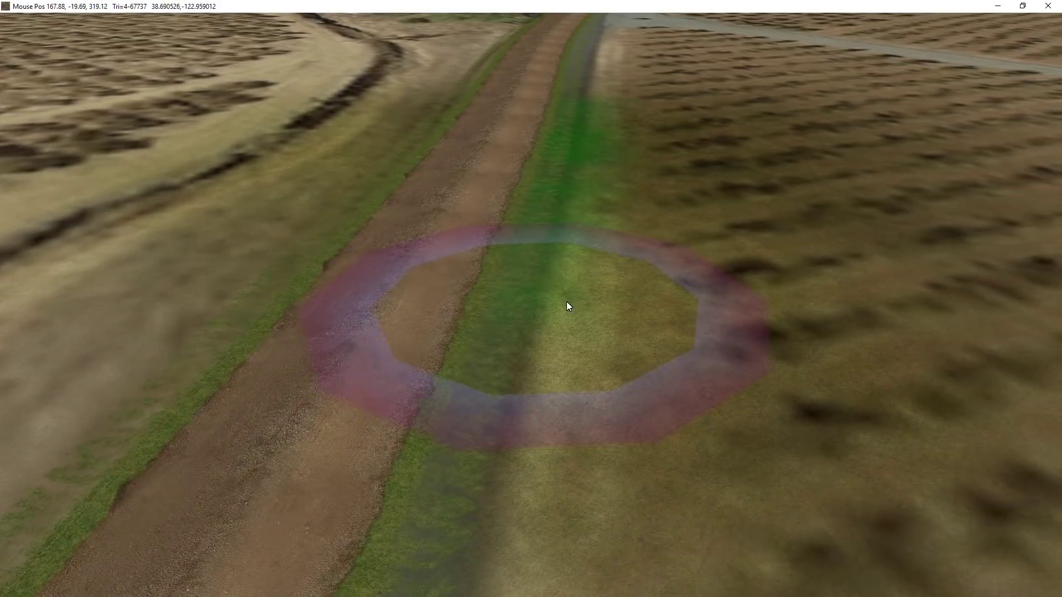
{"action": "left_click", "coordinate": [570, 347]}
{"action": "left_click", "coordinate": [555, 400]}
{"action": "right_click_drag", "start_coordinate": [567, 337], "coordinate": [586, 357]}
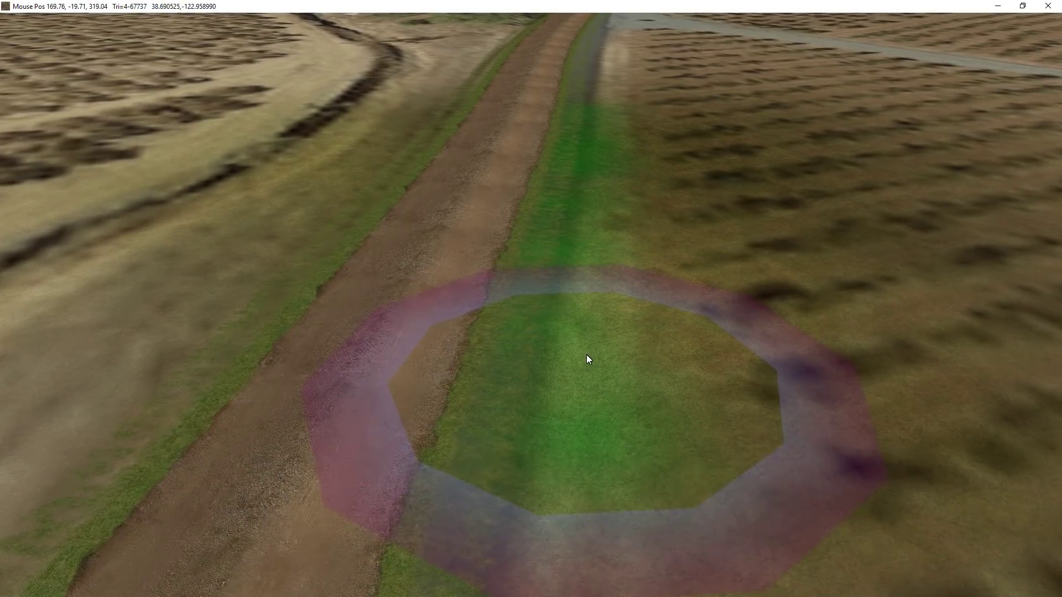
Change the green paint colour to a darker, less saturated green
{"action": "left_click", "coordinate": [597, 43]}
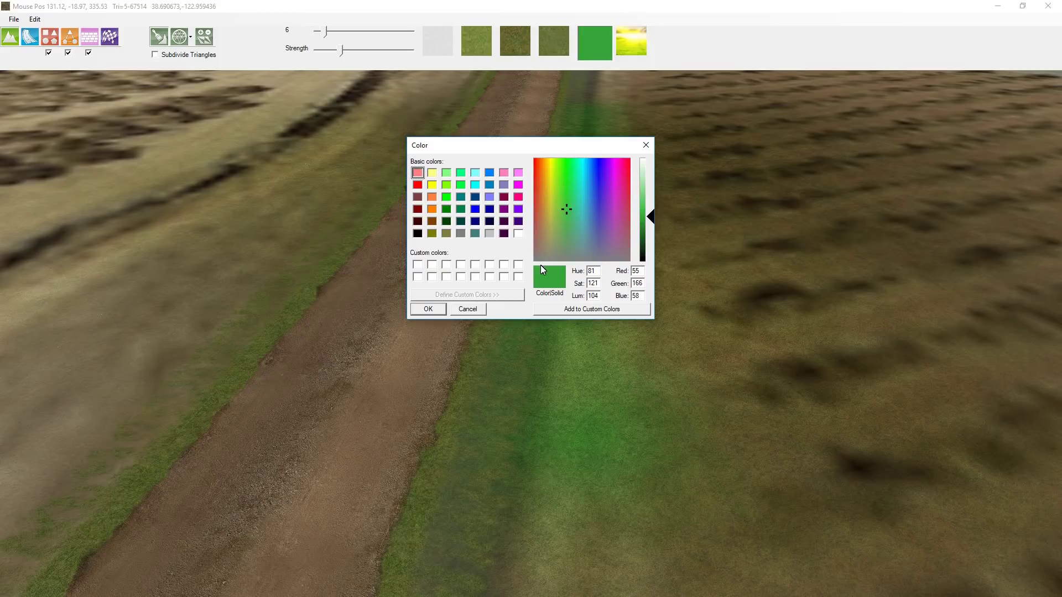
{"action": "left_click", "coordinate": [561, 227]}
{"action": "left_click", "coordinate": [642, 237]}
{"action": "left_click", "coordinate": [441, 311]}
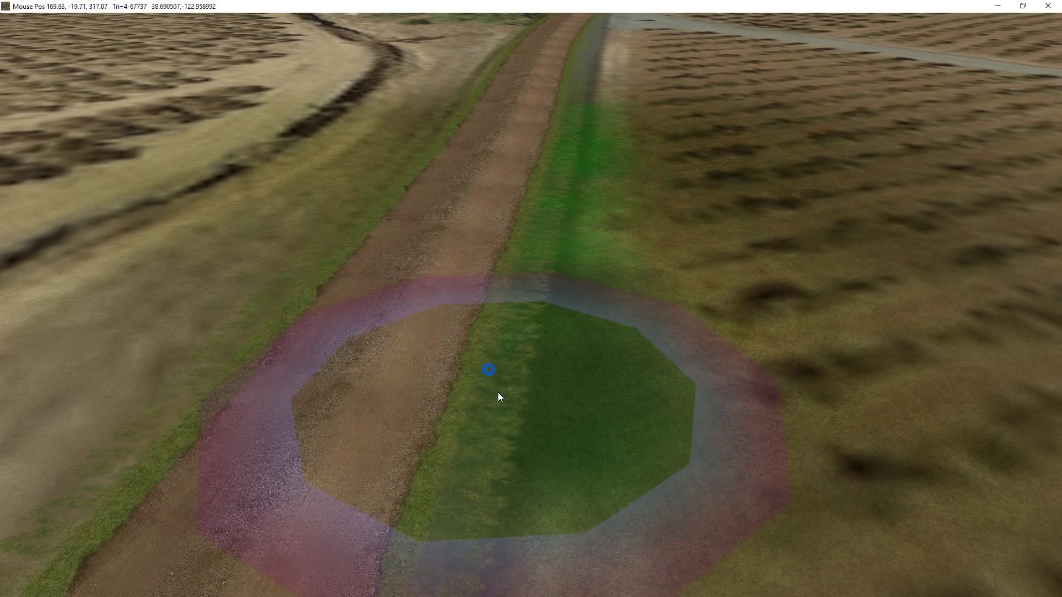
Examine the painted areas and the surrounding vineyards and hills from a distance and from different angles
{"action": "scroll", "coordinate": [526, 389], "scroll_direction": "down", "scroll_amount": 10}
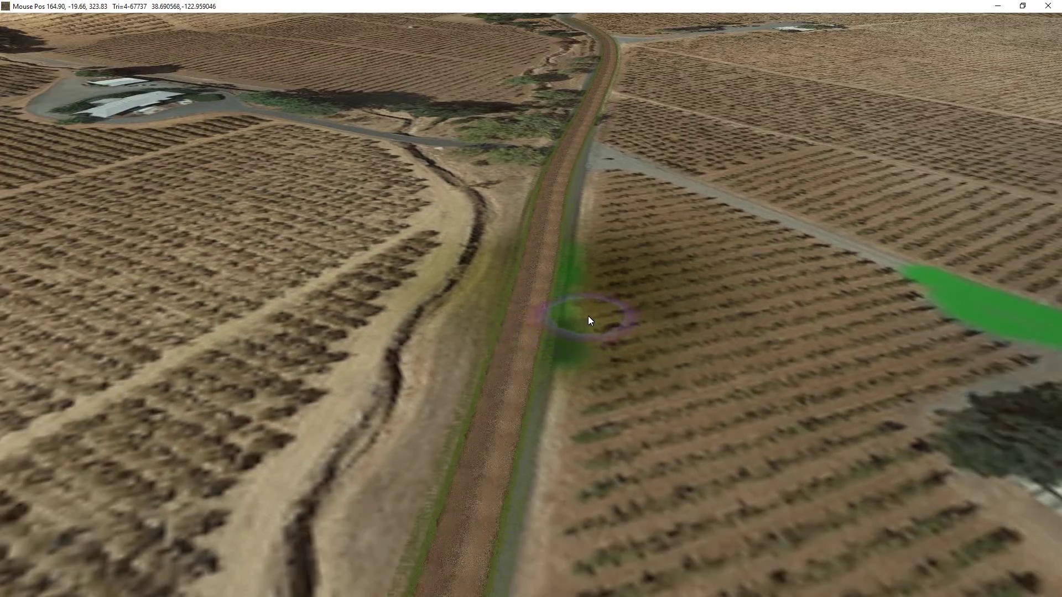
{"action": "scroll", "coordinate": [734, 344], "scroll_direction": "down", "scroll_amount": 4}
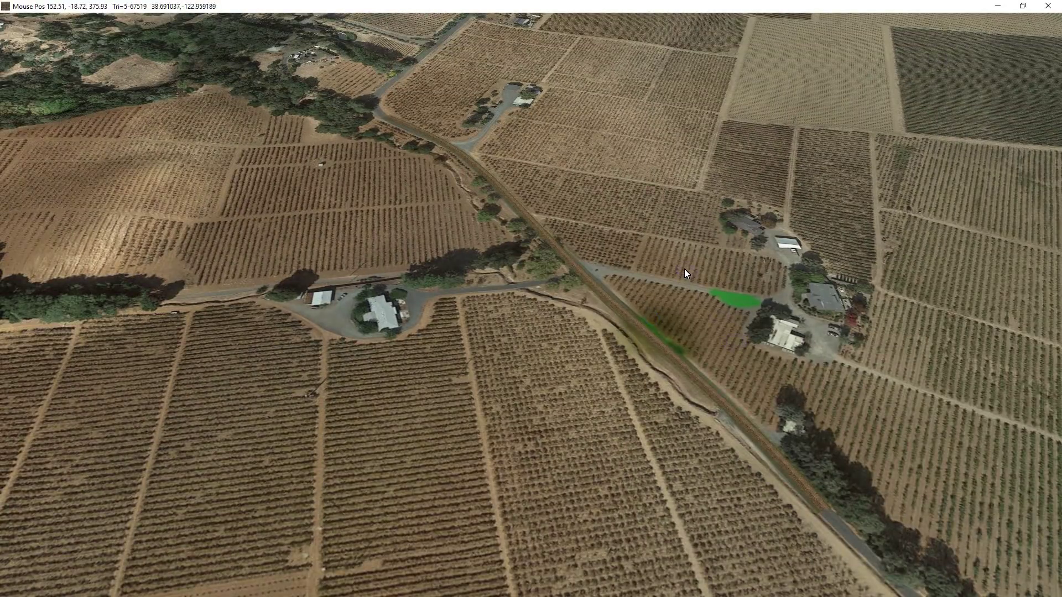
{"action": "scroll", "coordinate": [683, 275], "scroll_direction": "down", "scroll_amount": 1}
{"action": "middle_click_drag", "start_coordinate": [680, 275], "coordinate": [768, 254]}
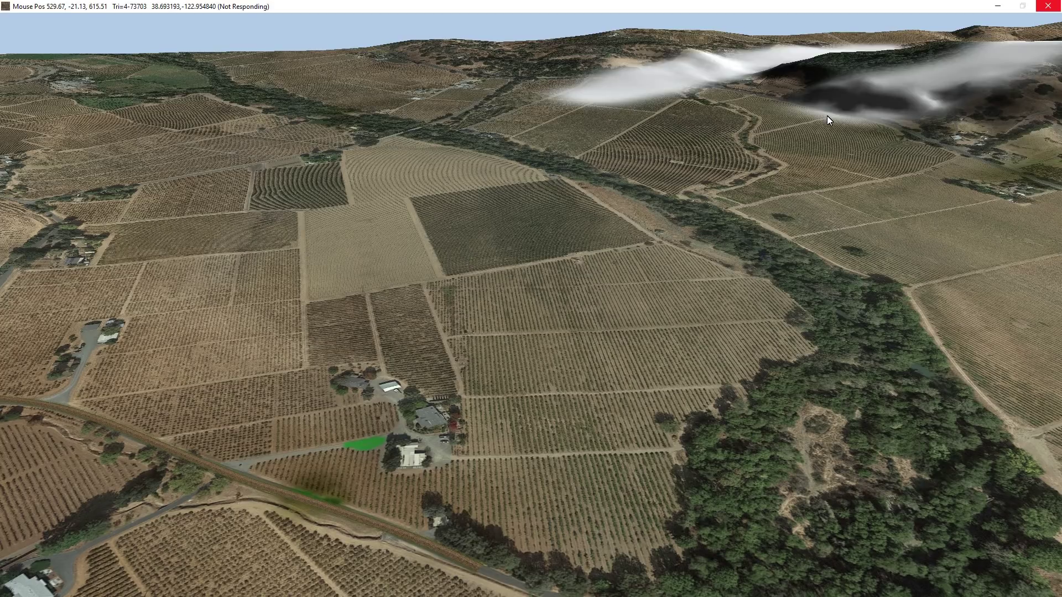
{"action": "middle_click_drag", "start_coordinate": [818, 124], "coordinate": [712, 188]}
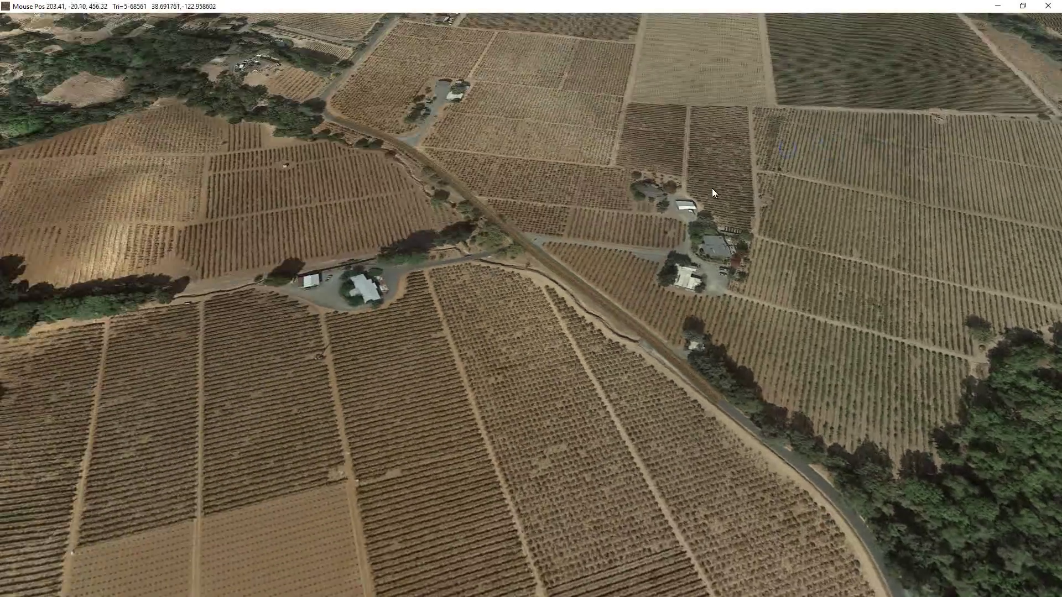
{"action": "scroll", "coordinate": [665, 211], "scroll_direction": "up", "scroll_amount": 3}
{"action": "middle_click_drag", "start_coordinate": [607, 213], "coordinate": [626, 172]}
{"action": "scroll", "coordinate": [615, 181], "scroll_direction": "down", "scroll_amount": 5}
{"action": "scroll", "coordinate": [594, 203], "scroll_direction": "up", "scroll_amount": 2}
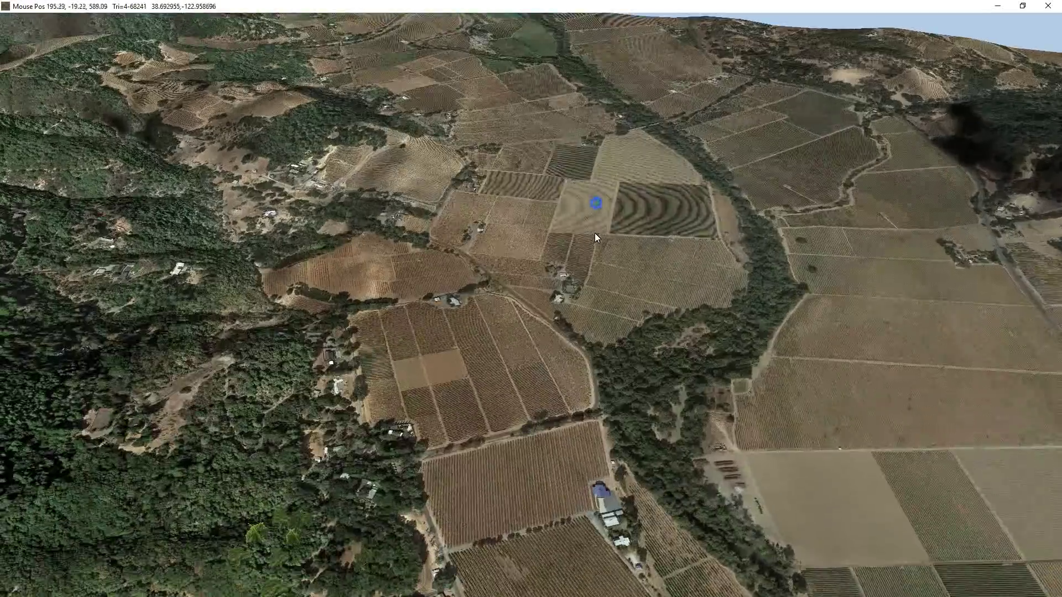